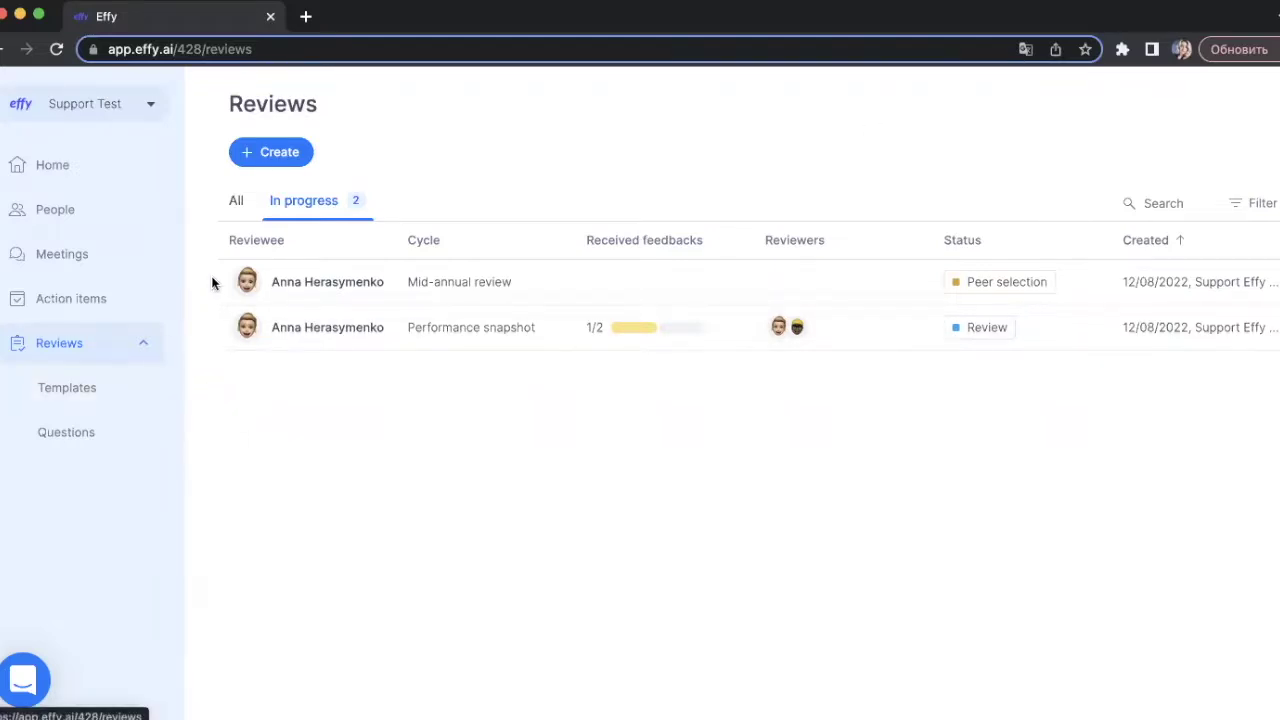
# Open the Starting review wizard with Create on the Reviews page.
pyautogui.click(292, 158)
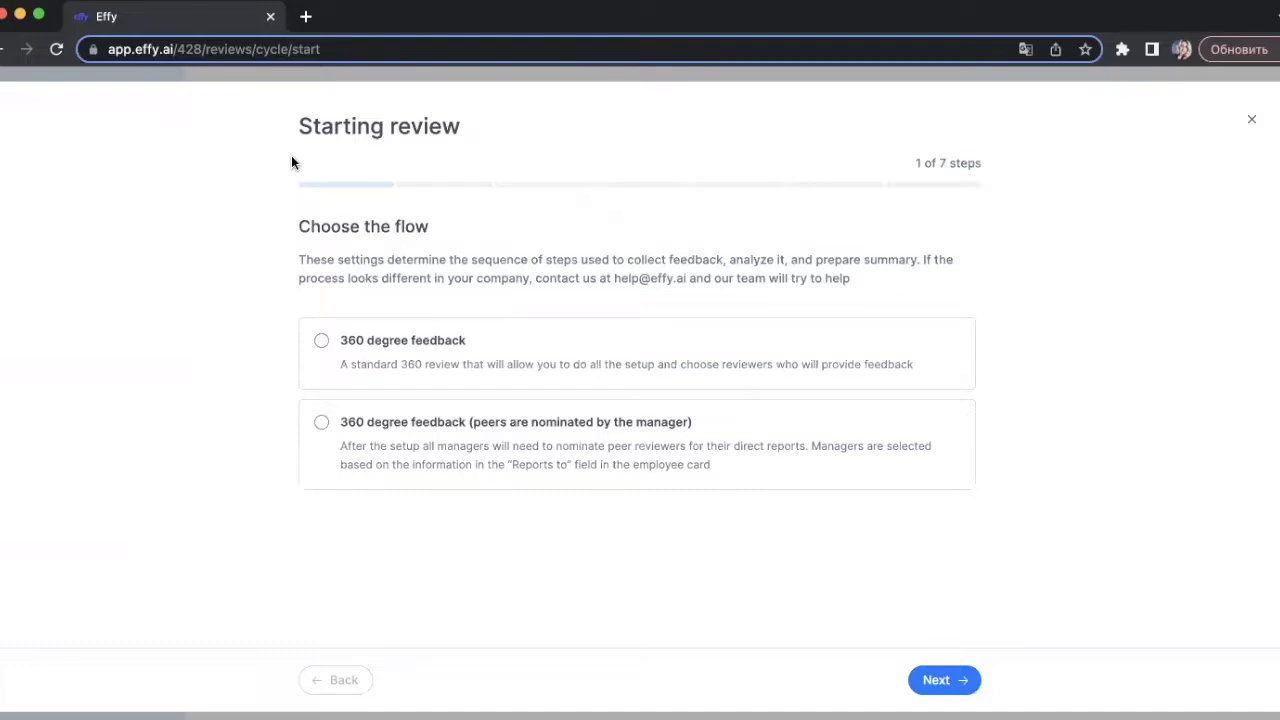
# Choose the 360 degree feedback flow and add Peers and Direct reports as feedback providers.
pyautogui.click(322, 342)
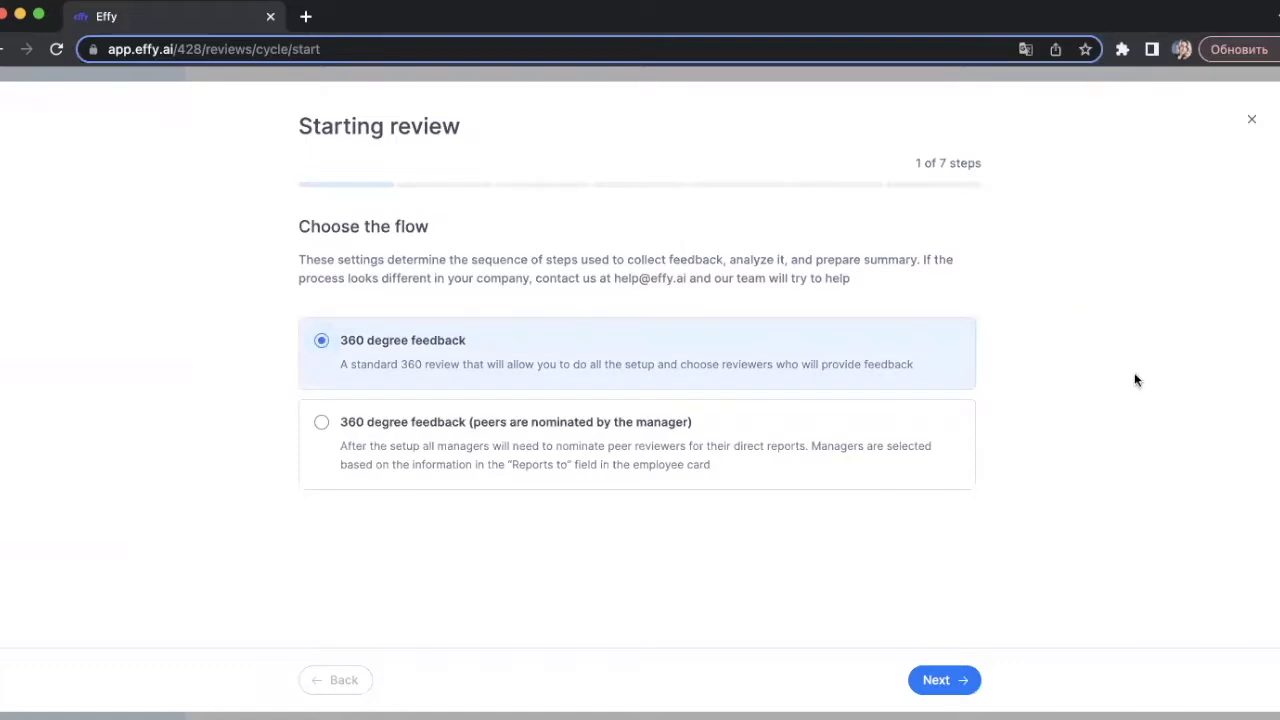
pyautogui.click(958, 681)
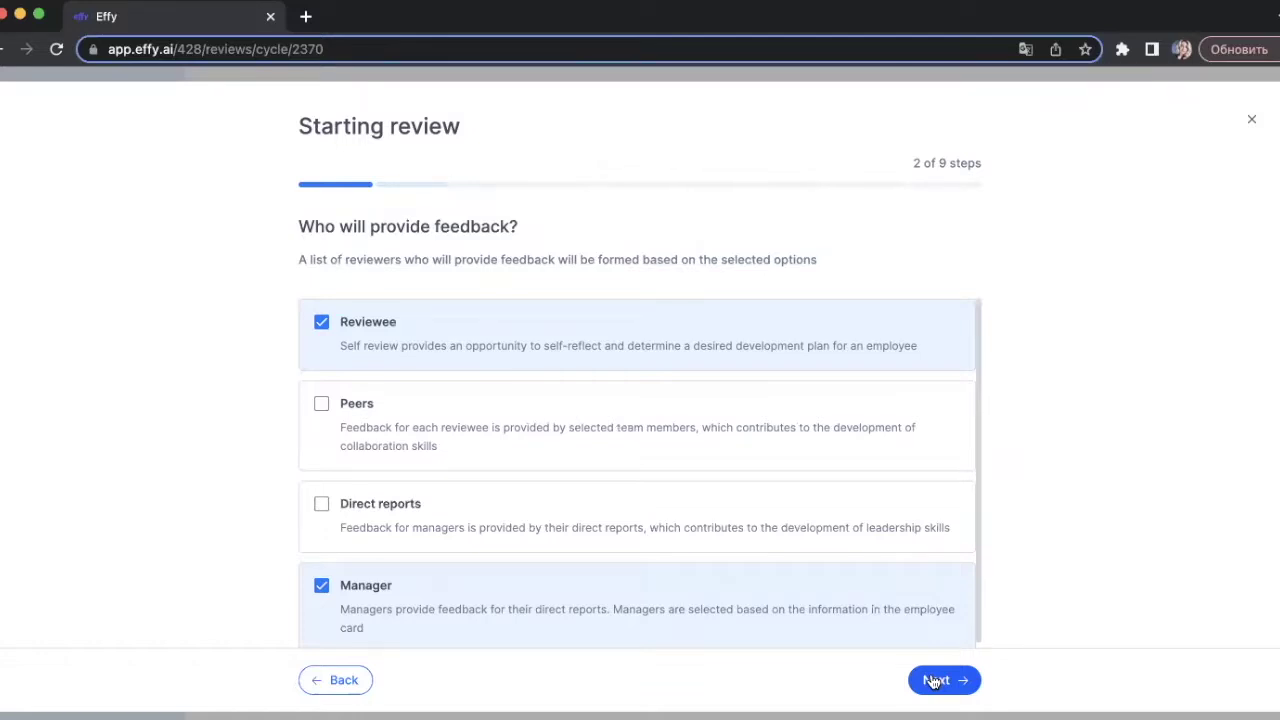
pyautogui.click(323, 405)
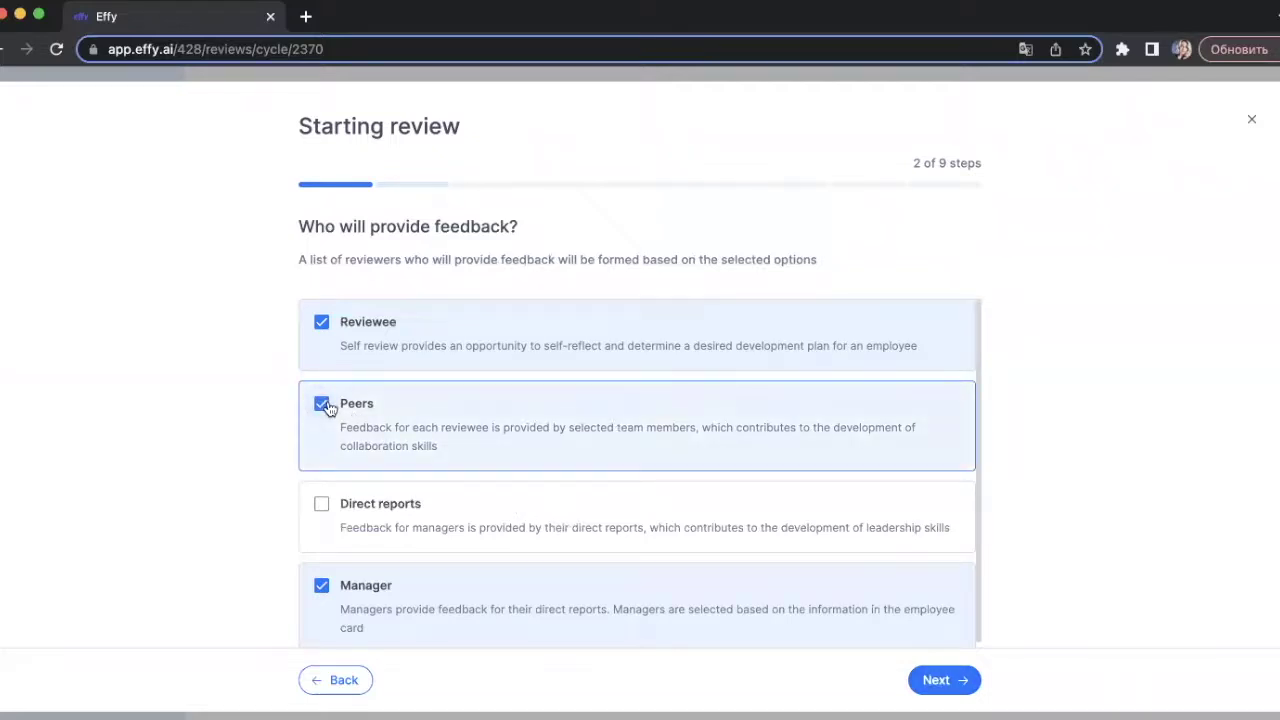
pyautogui.click(322, 506)
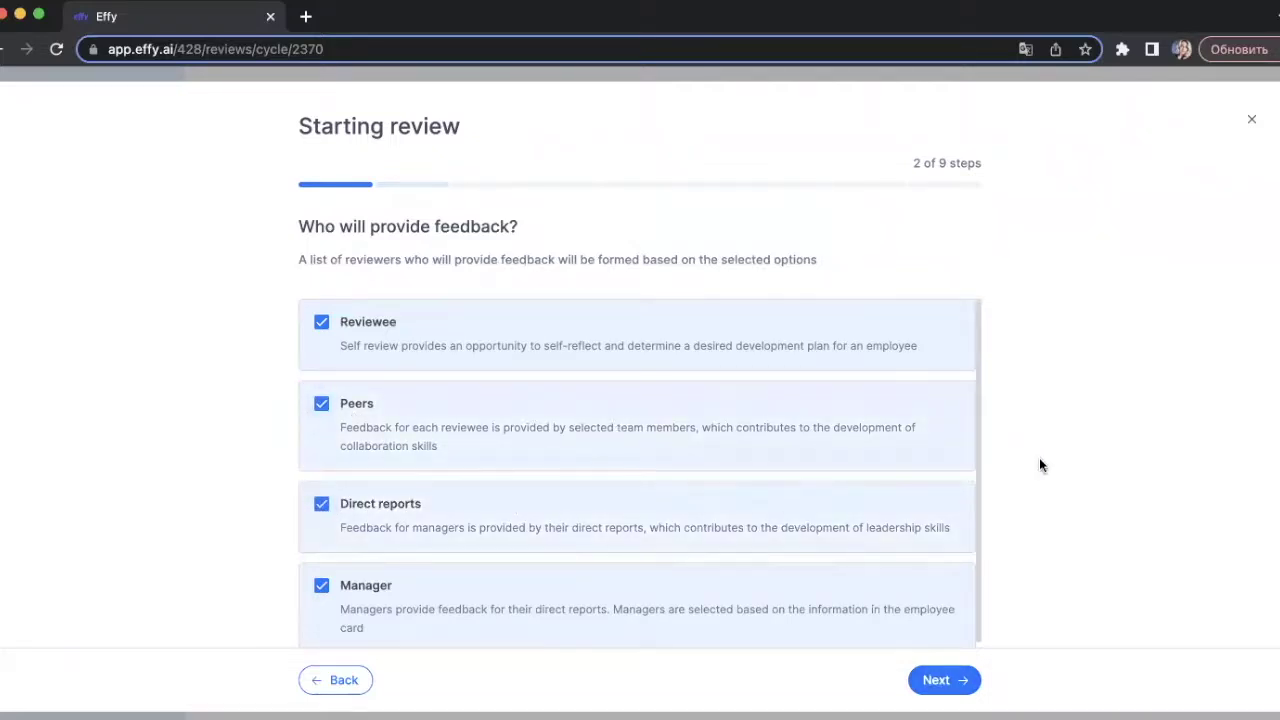
pyautogui.click(944, 681)
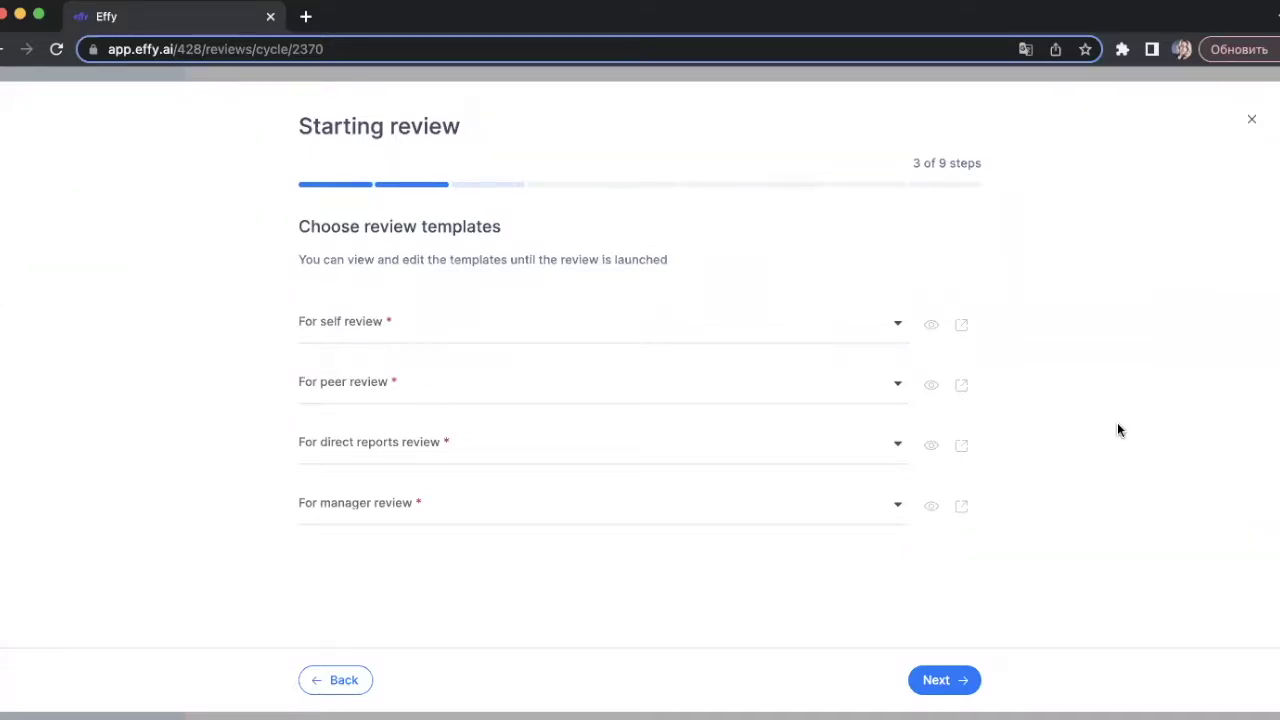
# Use Performance snapshot for Self review for self, Peer/Manager snapshot for other reviews, and preview it.
pyautogui.click(897, 325)
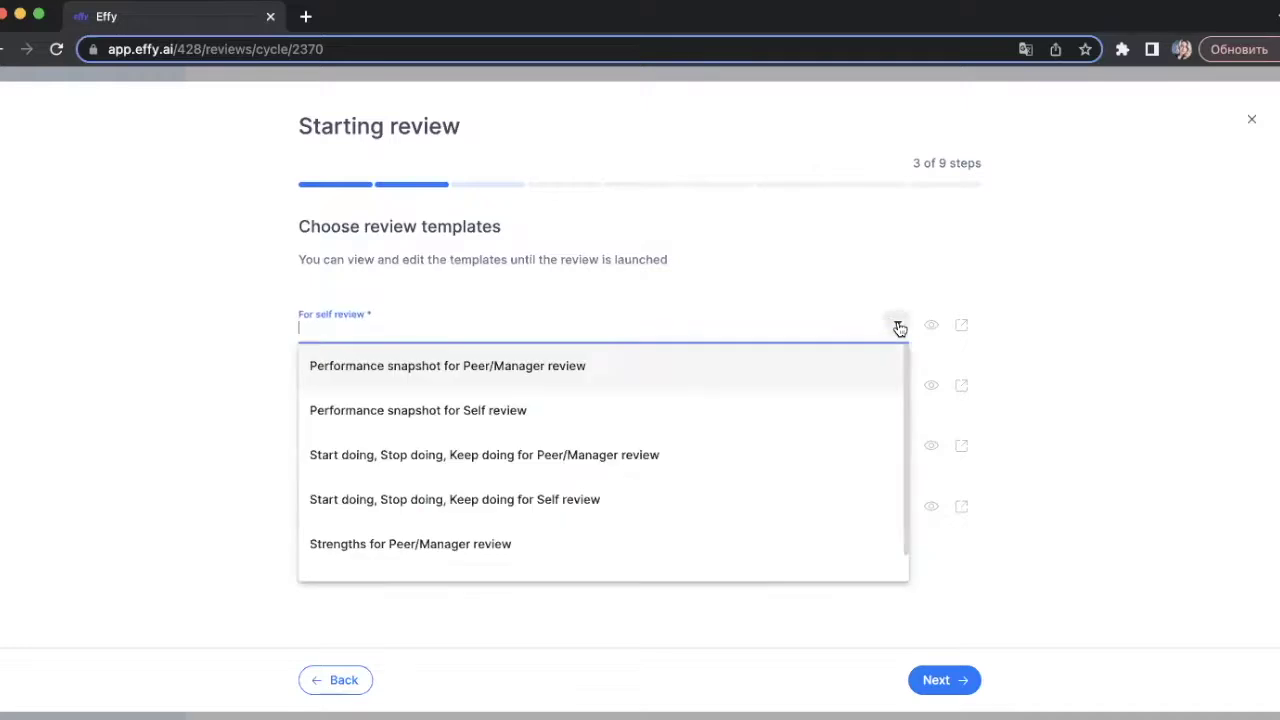
pyautogui.click(690, 410)
pyautogui.click(866, 384)
pyautogui.click(732, 428)
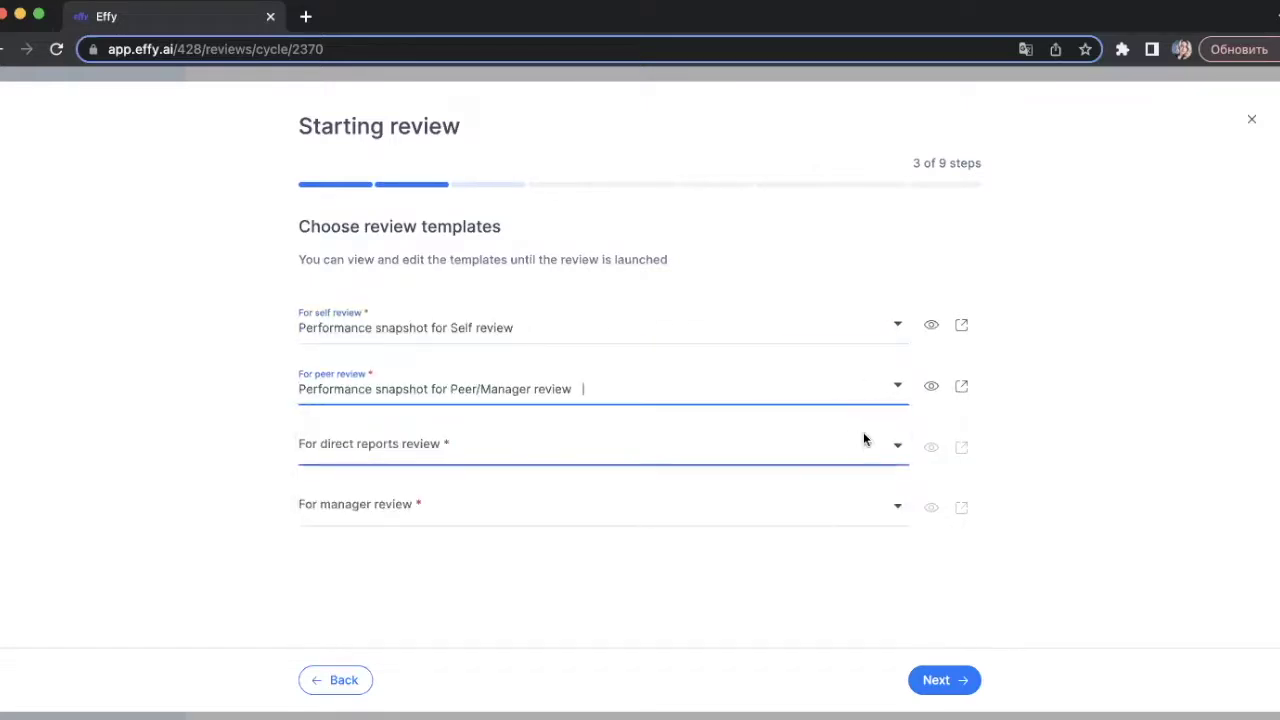
pyautogui.click(888, 445)
pyautogui.click(729, 487)
pyautogui.click(877, 508)
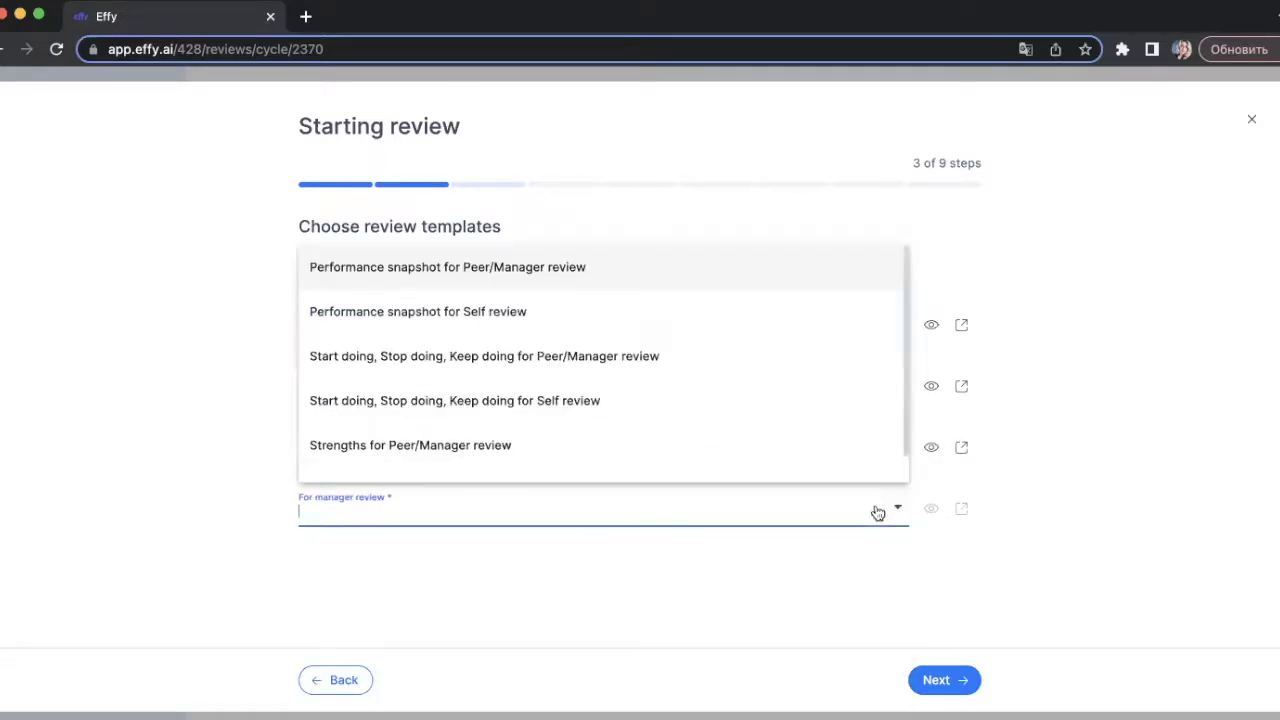
pyautogui.click(690, 277)
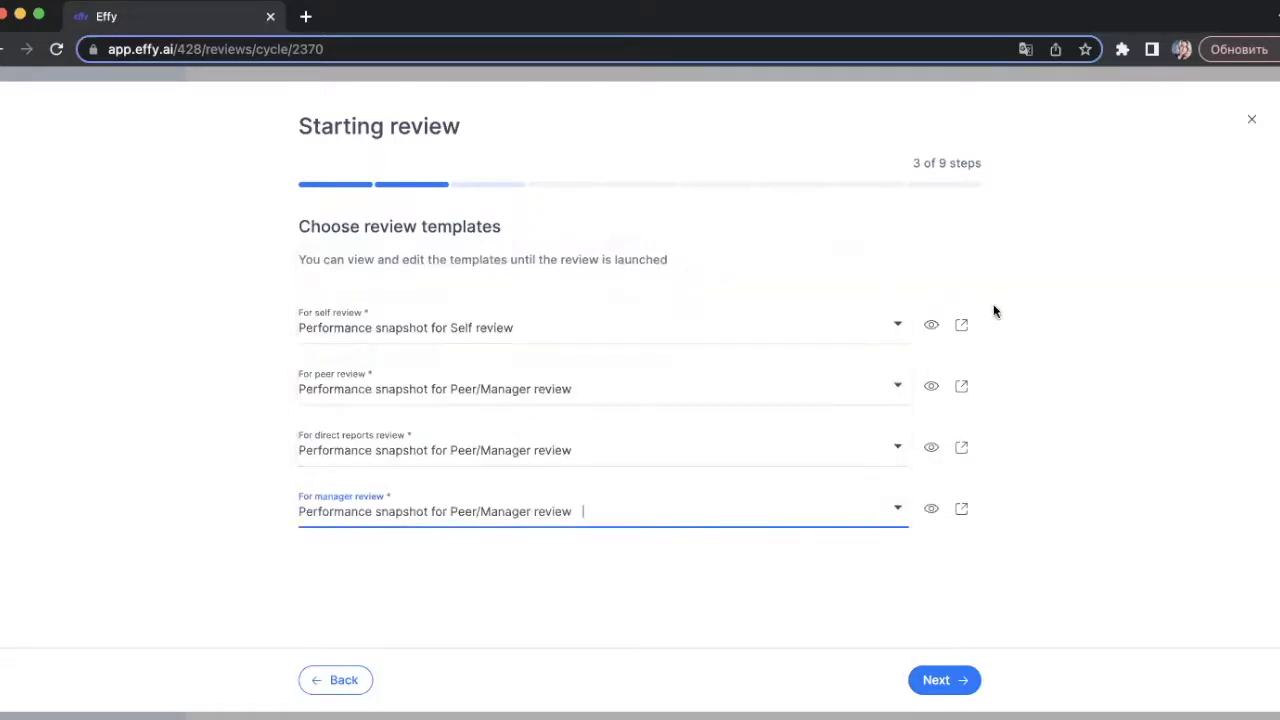
pyautogui.click(931, 326)
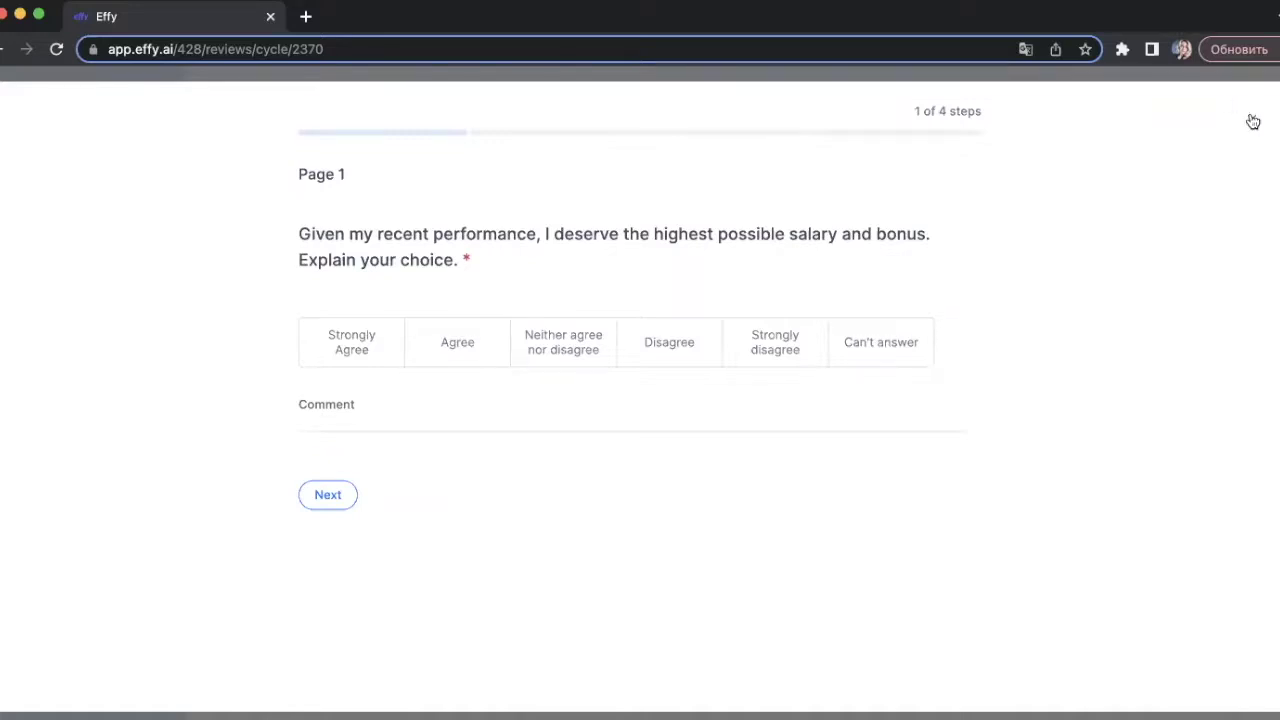
# Open the self-review template in a new tab, move the salary question lower, and return.
pyautogui.click(1251, 120)
pyautogui.click(962, 327)
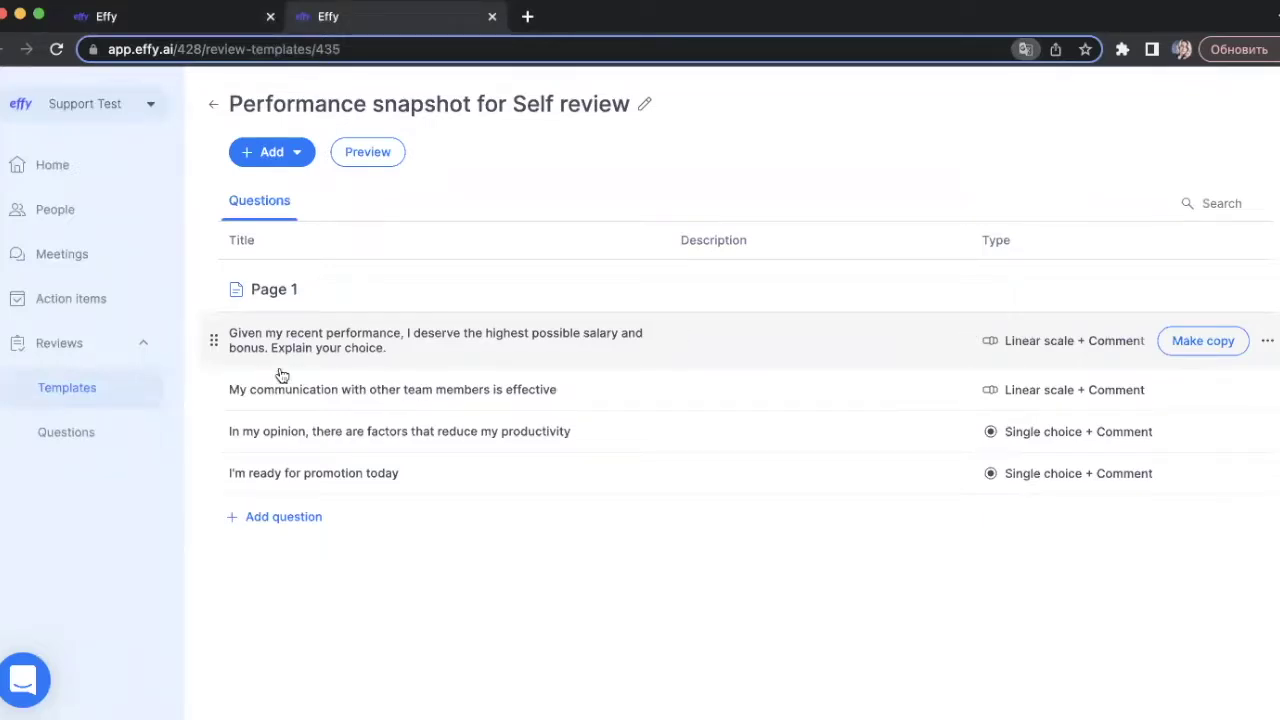
pyautogui.moveTo(213, 341)
pyautogui.mouseDown()
pyautogui.moveTo(211, 404)
pyautogui.moveTo(212, 347)
pyautogui.mouseUp()
pyautogui.click(173, 18)
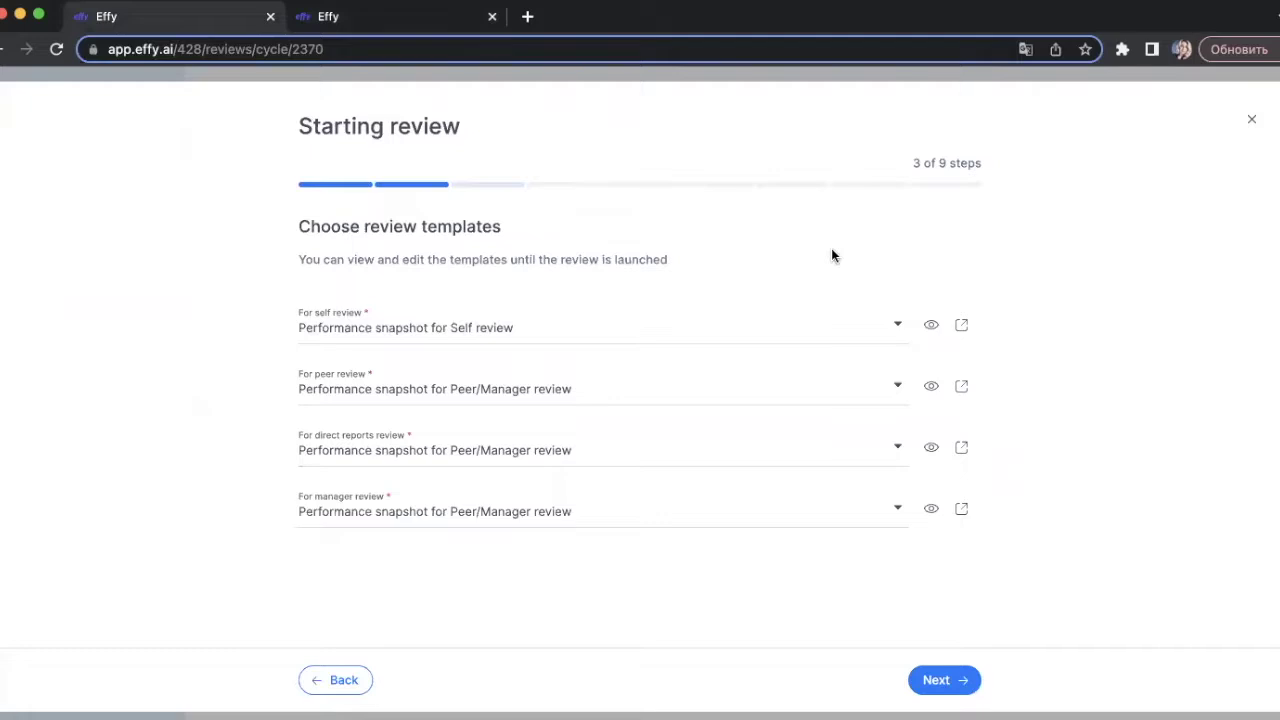
pyautogui.click(937, 680)
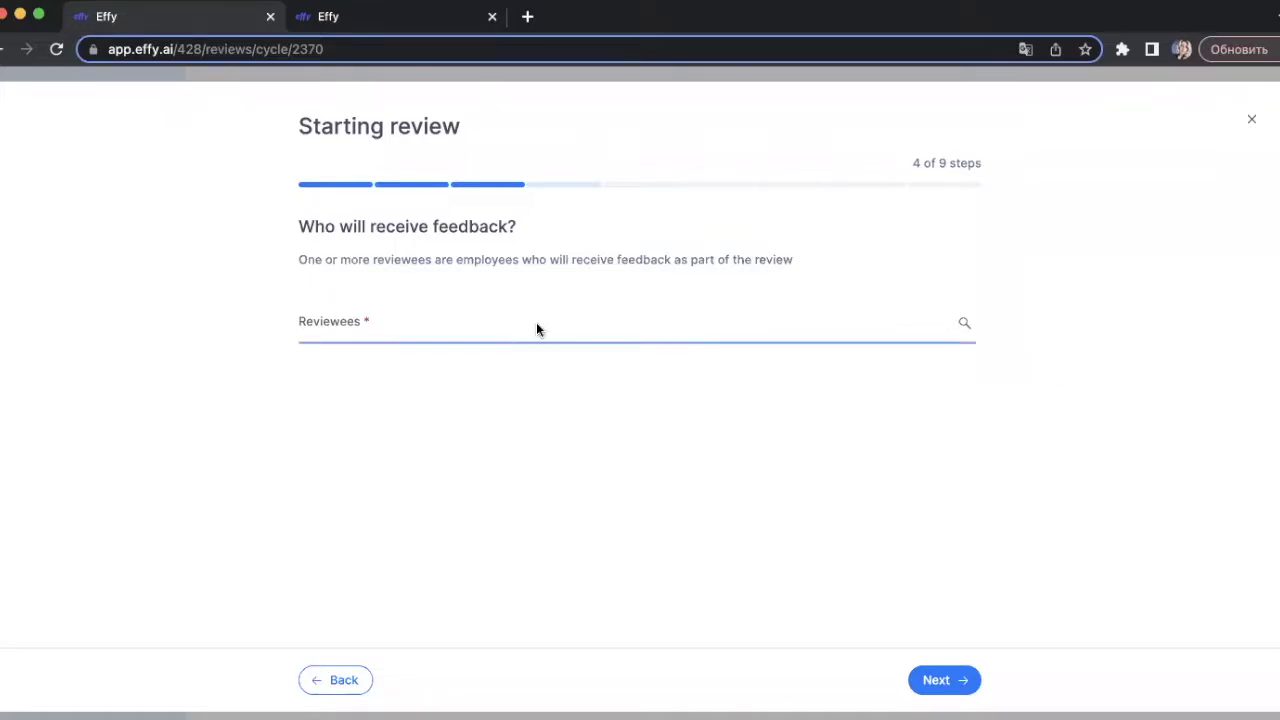
# Search the Reviewees field by name and add two employees as reviewees.
pyautogui.click(418, 321)
pyautogui.write('anna')
pyautogui.click(430, 362)
pyautogui.write('ant')
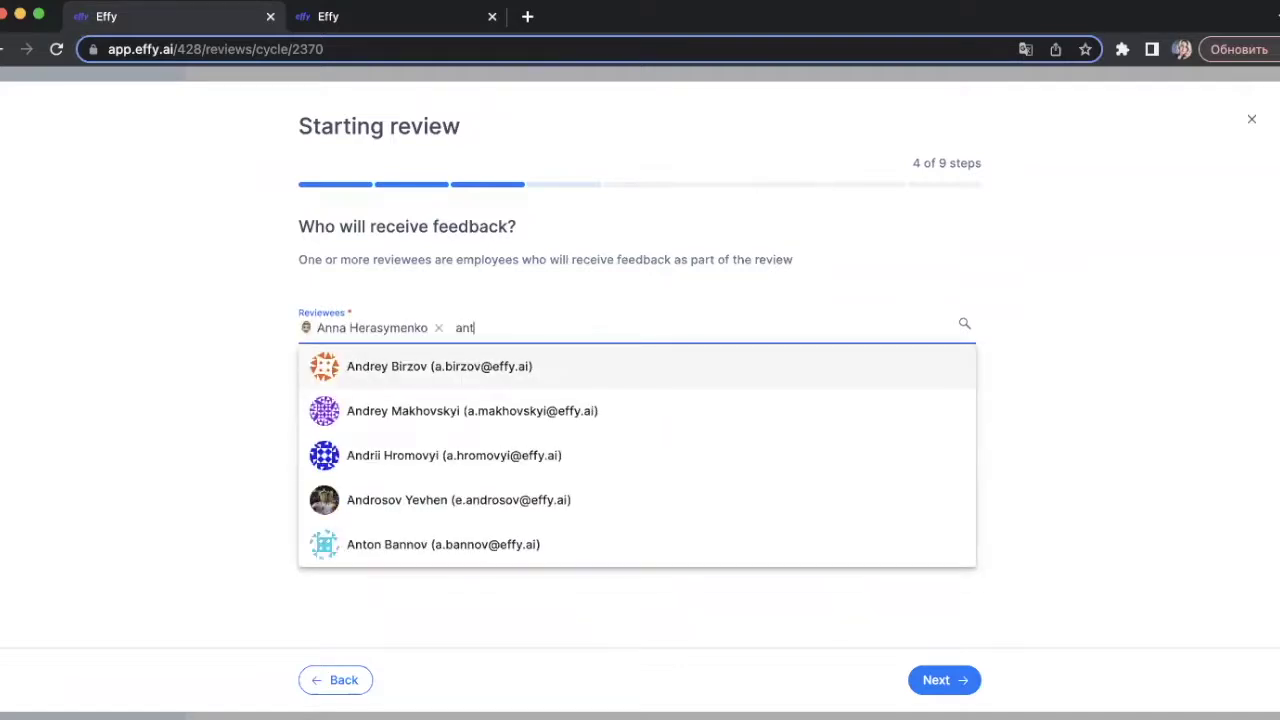
pyautogui.click(463, 372)
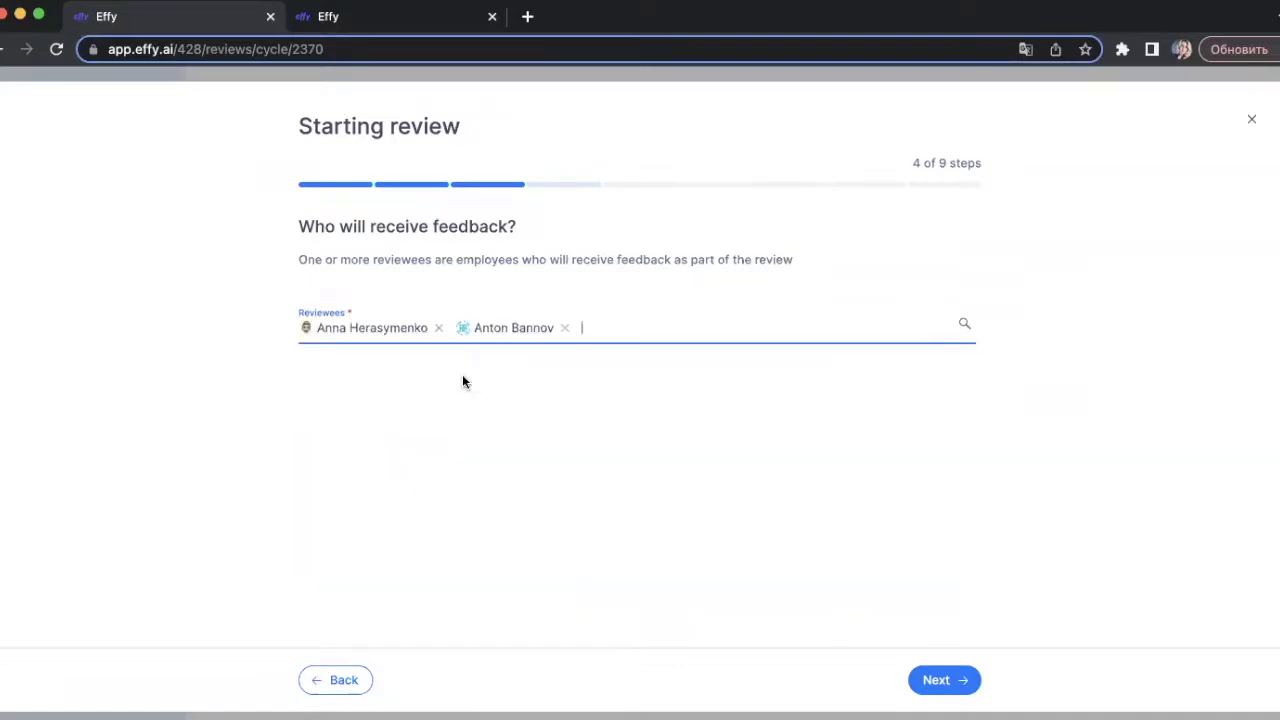
pyautogui.click(958, 680)
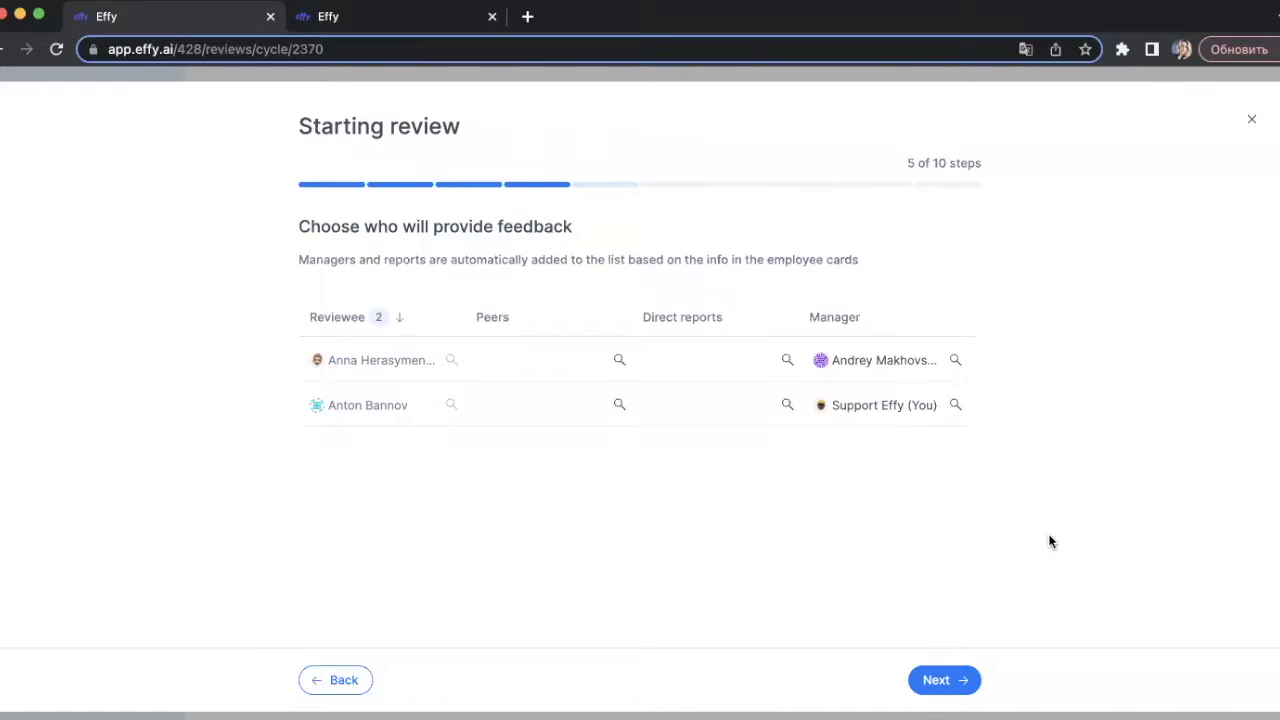
# Give the first reviewee a peer and make the second reviewee their direct report.
pyautogui.click(529, 352)
pyautogui.click(556, 487)
pyautogui.click(684, 372)
pyautogui.scroll(-3, 688, 530)
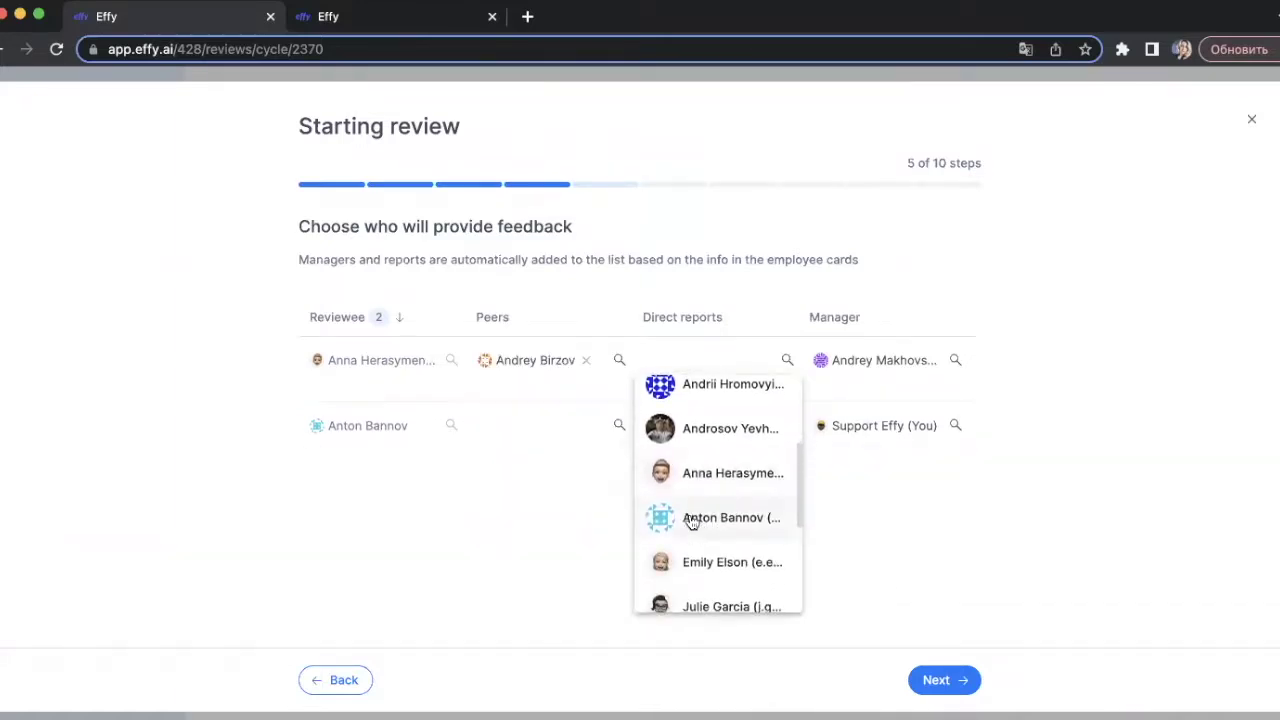
pyautogui.click(692, 520)
# Make the first reviewee the second's peer and add a direct report for the second.
pyautogui.click(517, 422)
pyautogui.scroll(-2, 545, 543)
pyautogui.scroll(-1, 547, 543)
pyautogui.click(545, 541)
pyautogui.click(677, 428)
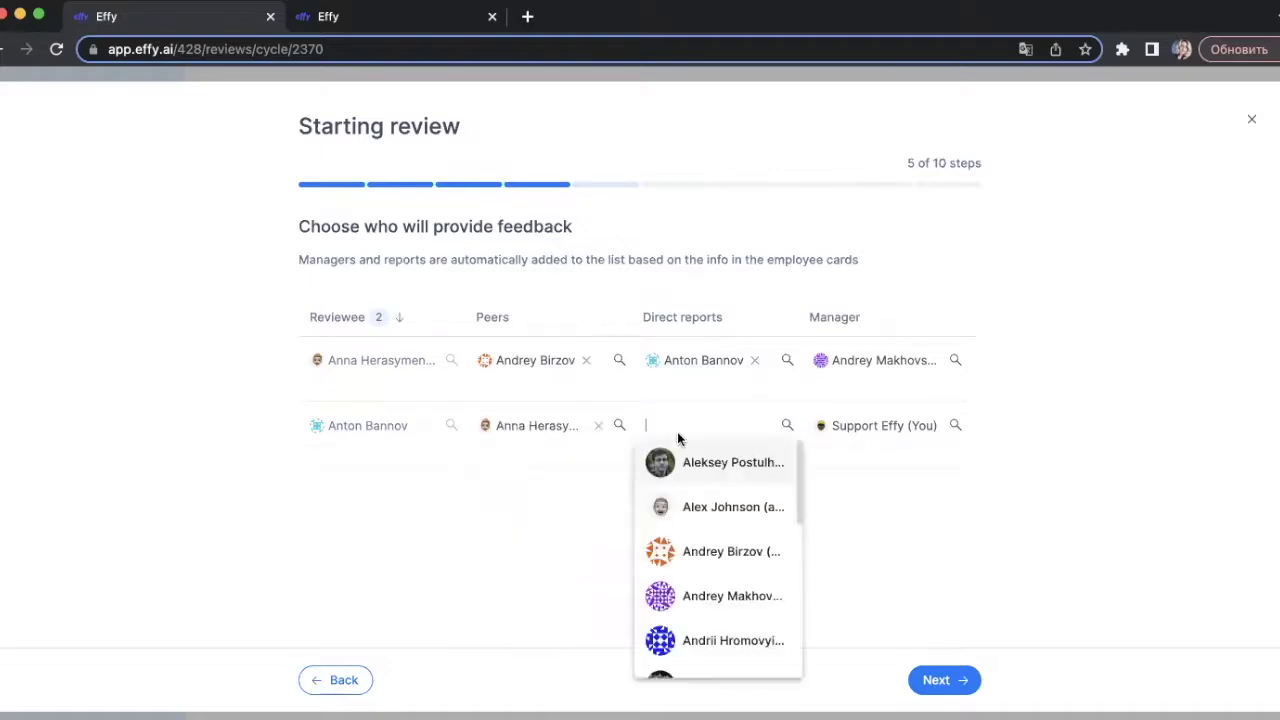
pyautogui.click(710, 556)
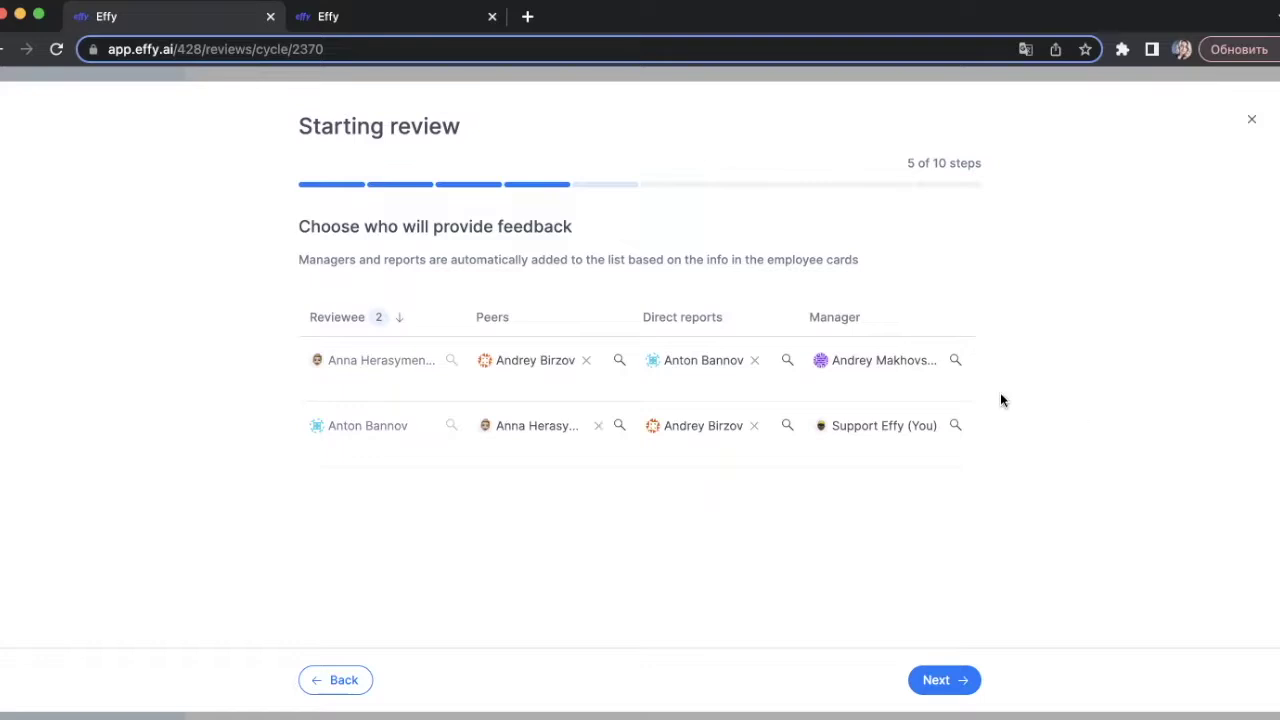
# Set yourself as the first reviewee's manager reviewer.
pyautogui.click(933, 366)
pyautogui.scroll(-5, 880, 516)
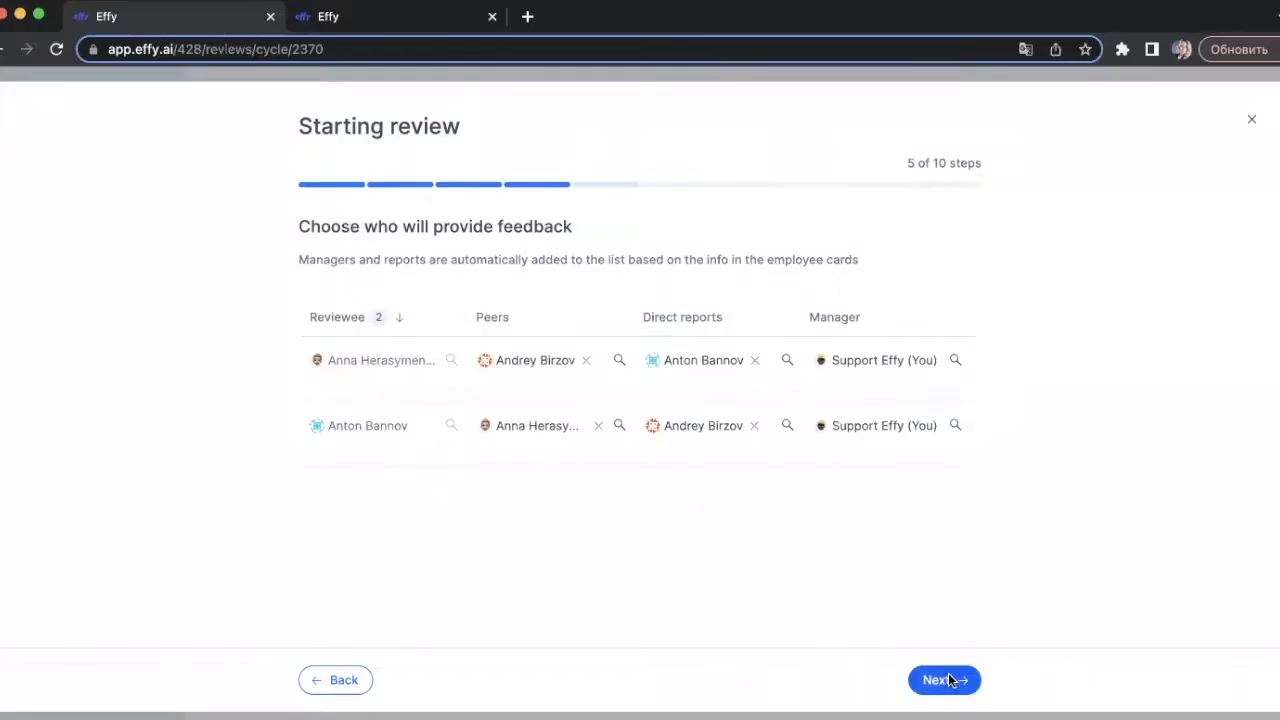
pyautogui.click(944, 680)
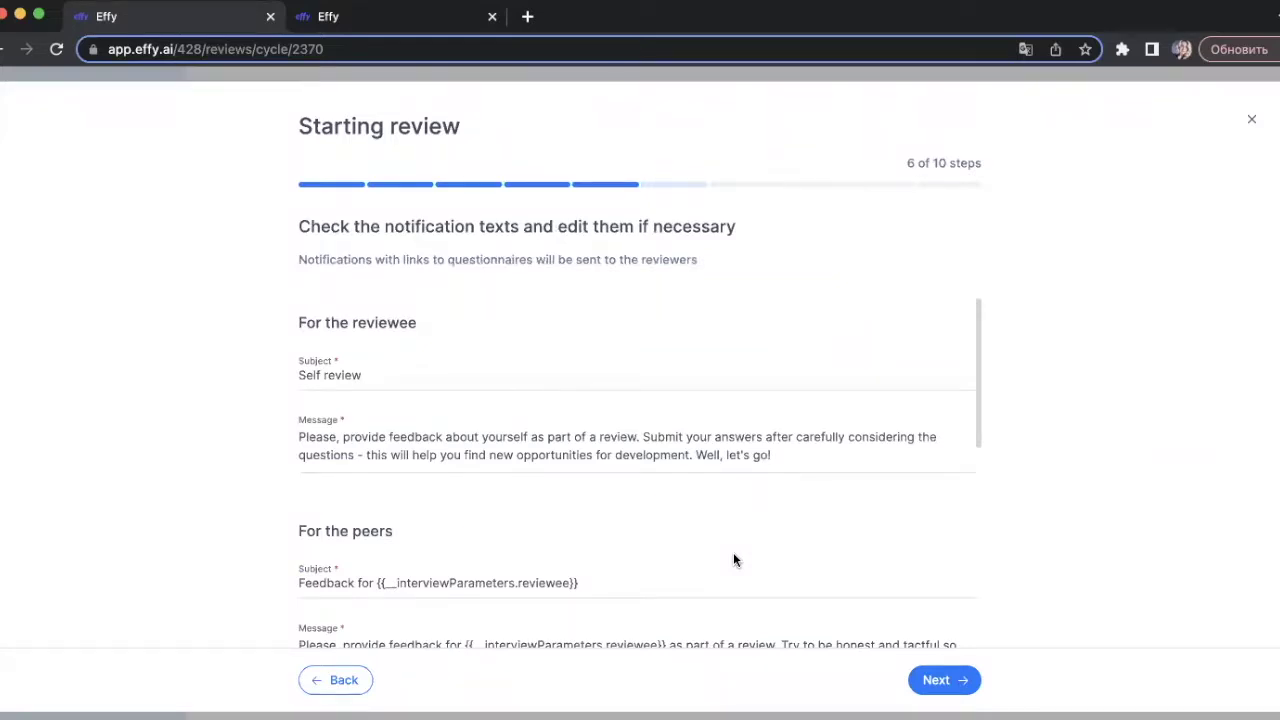
# Look over the reviewee and peer notification texts, leaving the defaults unchanged.
pyautogui.scroll(-5, 733, 560)
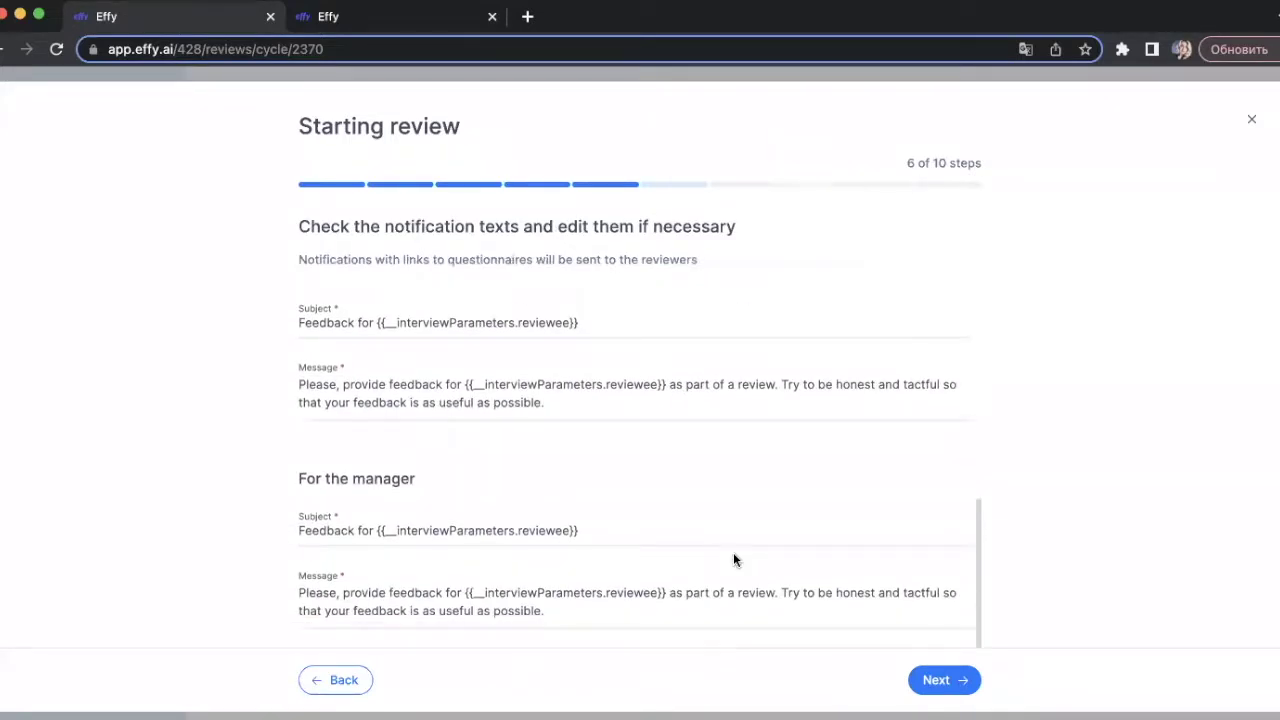
pyautogui.scroll(4, 733, 558)
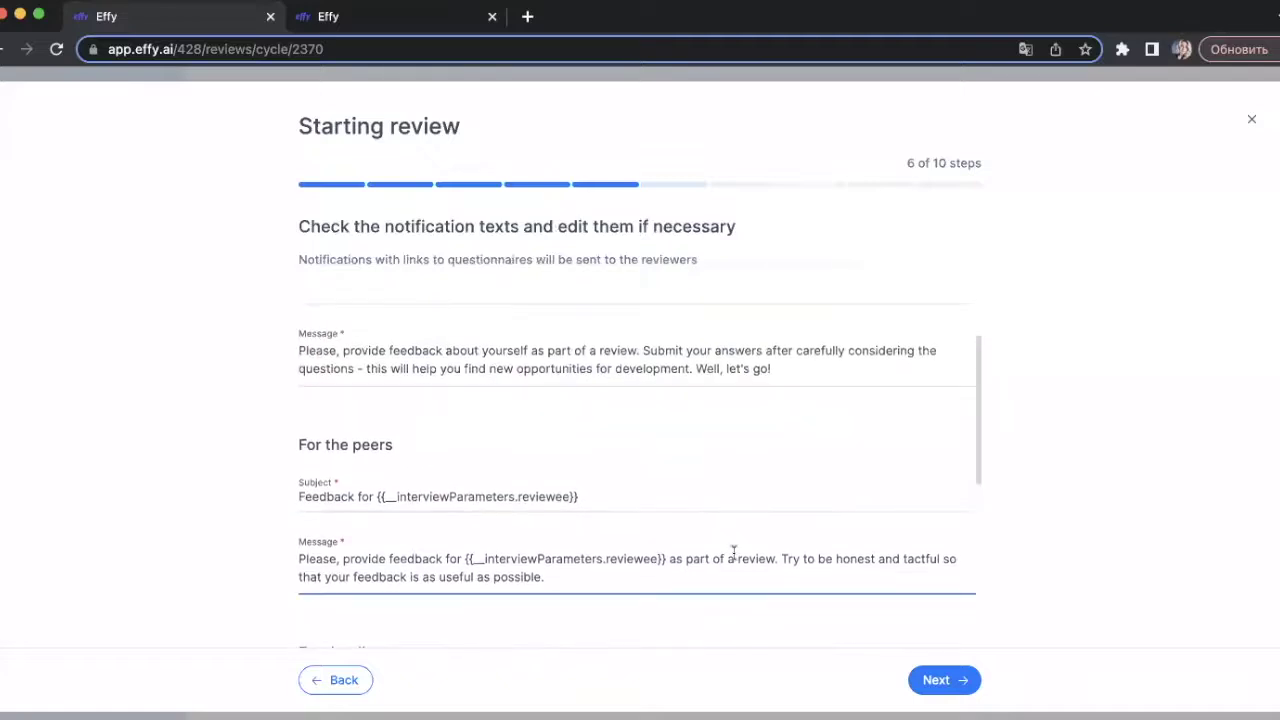
pyautogui.scroll(2, 733, 555)
pyautogui.click(962, 682)
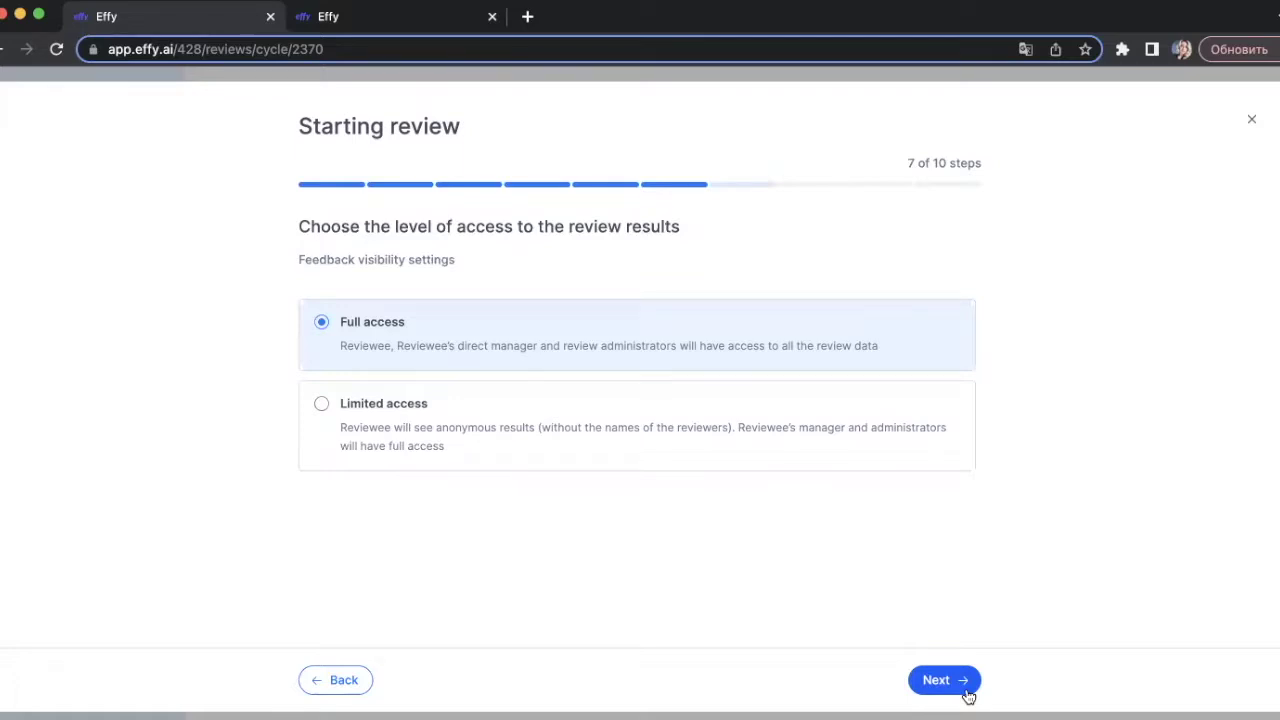
# Keep Full access to review results and advance to the admins step.
pyautogui.click(944, 680)
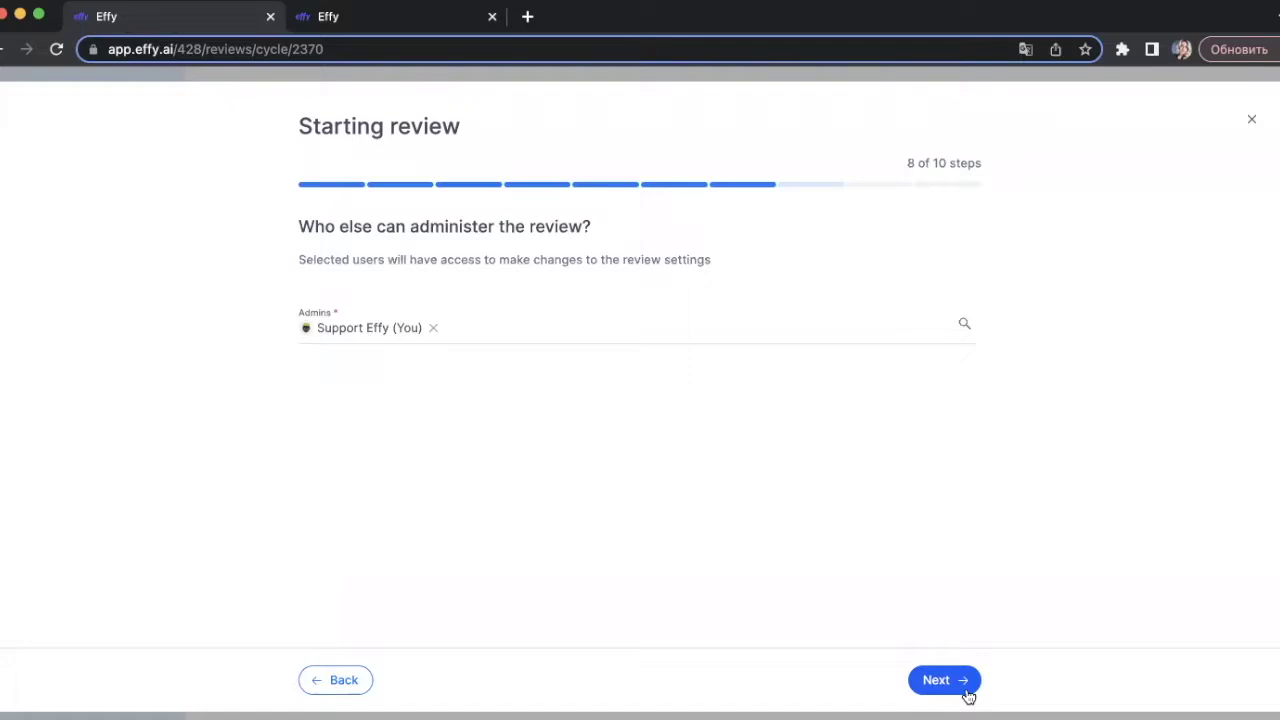
# Pick a colleague in the Admins field as an additional review administrator.
pyautogui.click(494, 326)
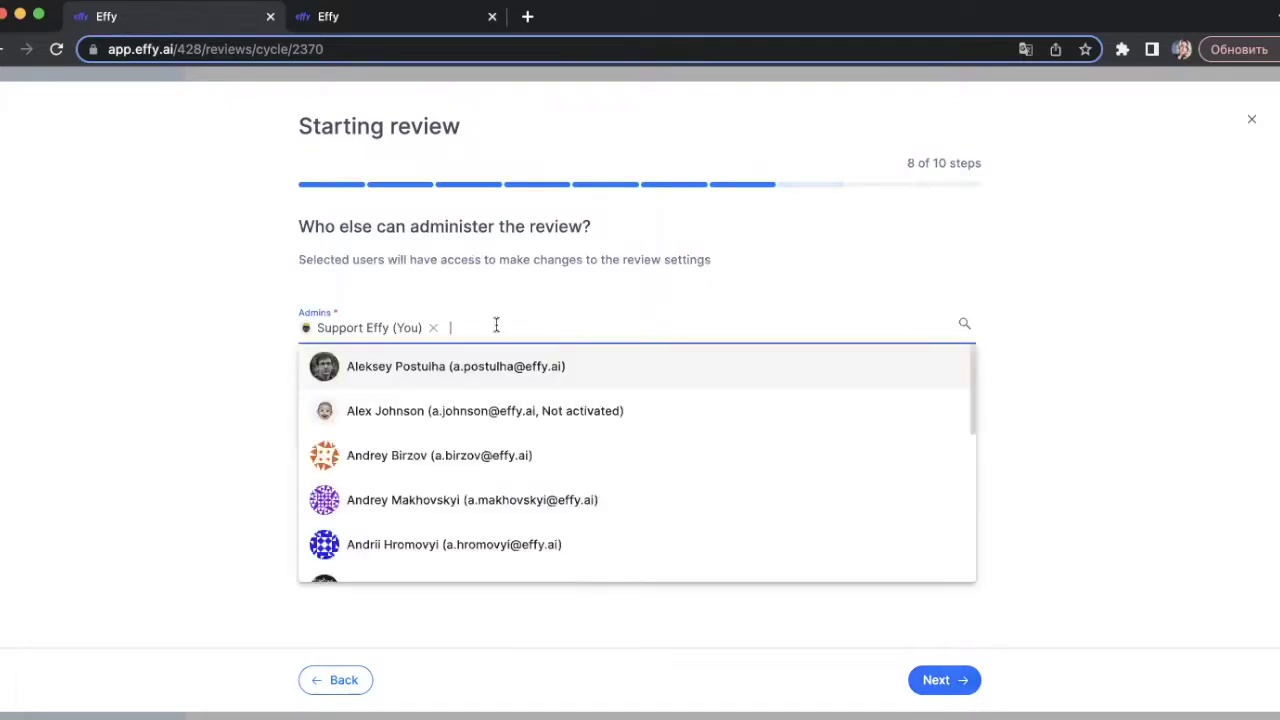
pyautogui.click(476, 510)
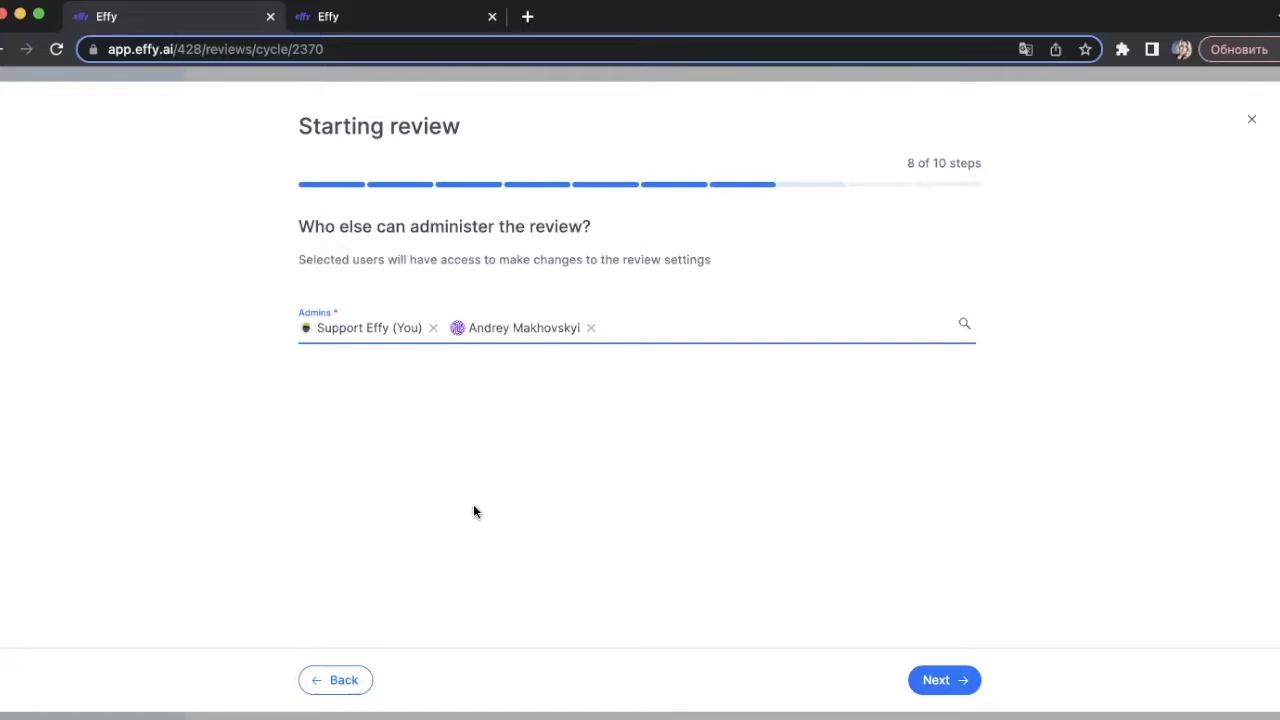
pyautogui.click(938, 676)
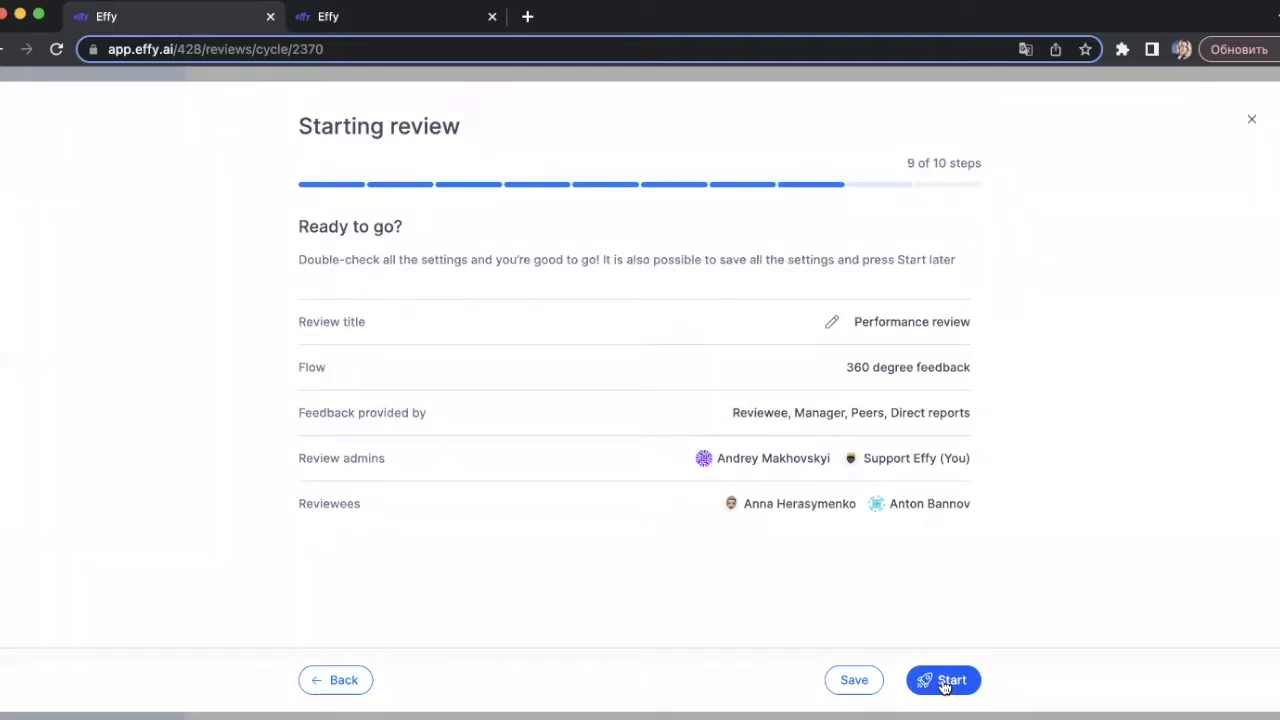
# Append 'August 2022' to the review title, save it, and start the review.
pyautogui.click(831, 322)
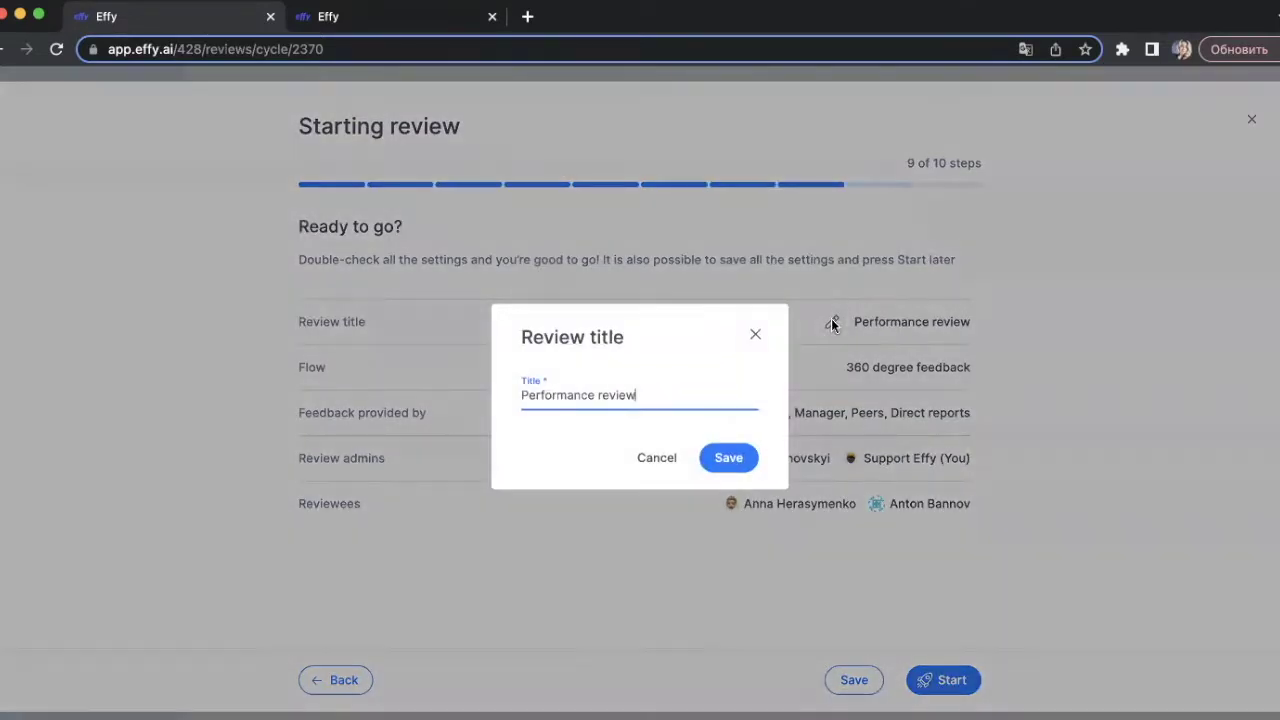
pyautogui.write('August 2022')
pyautogui.click(727, 457)
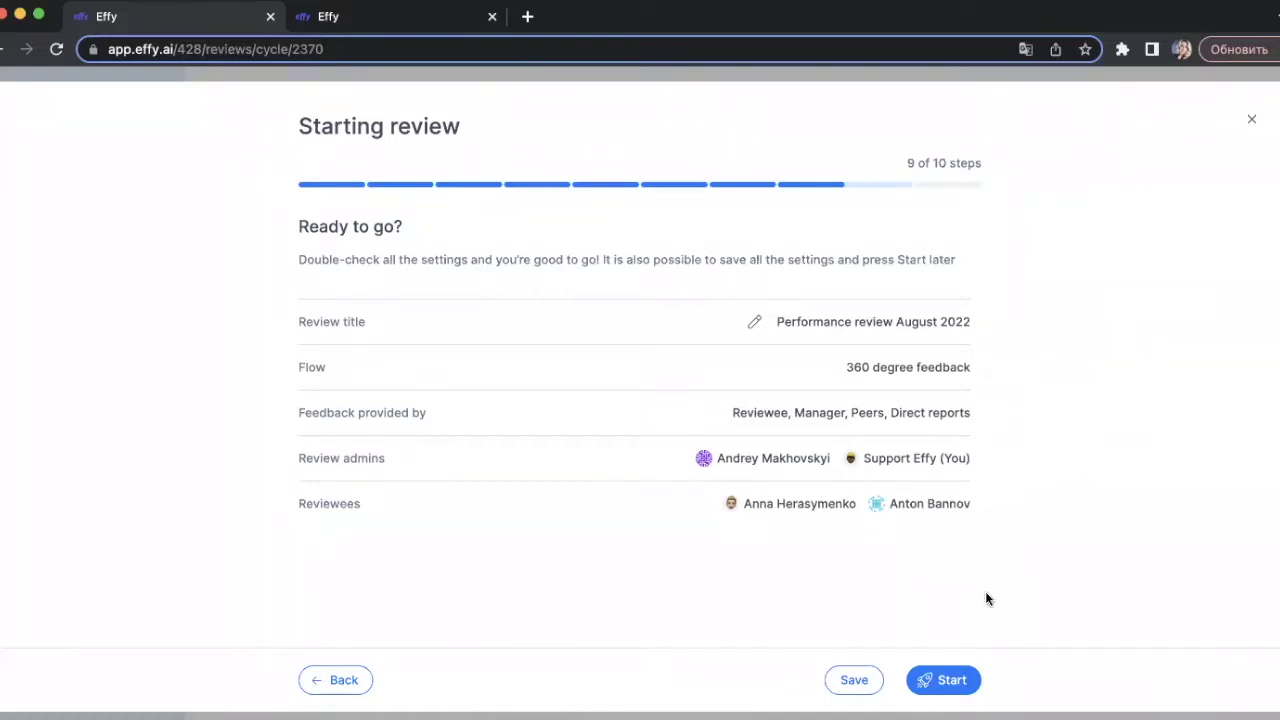
pyautogui.click(949, 681)
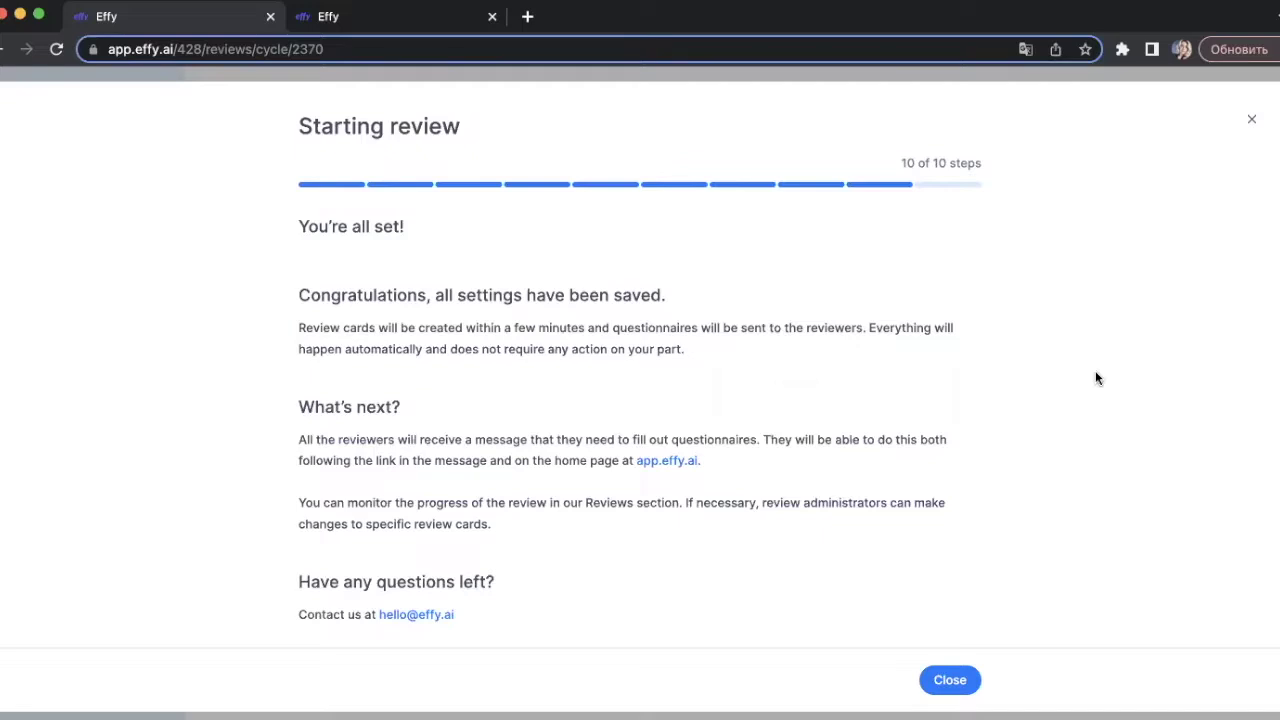
# Close the You're all set page to see the new August reviews in progress.
pyautogui.click(949, 681)
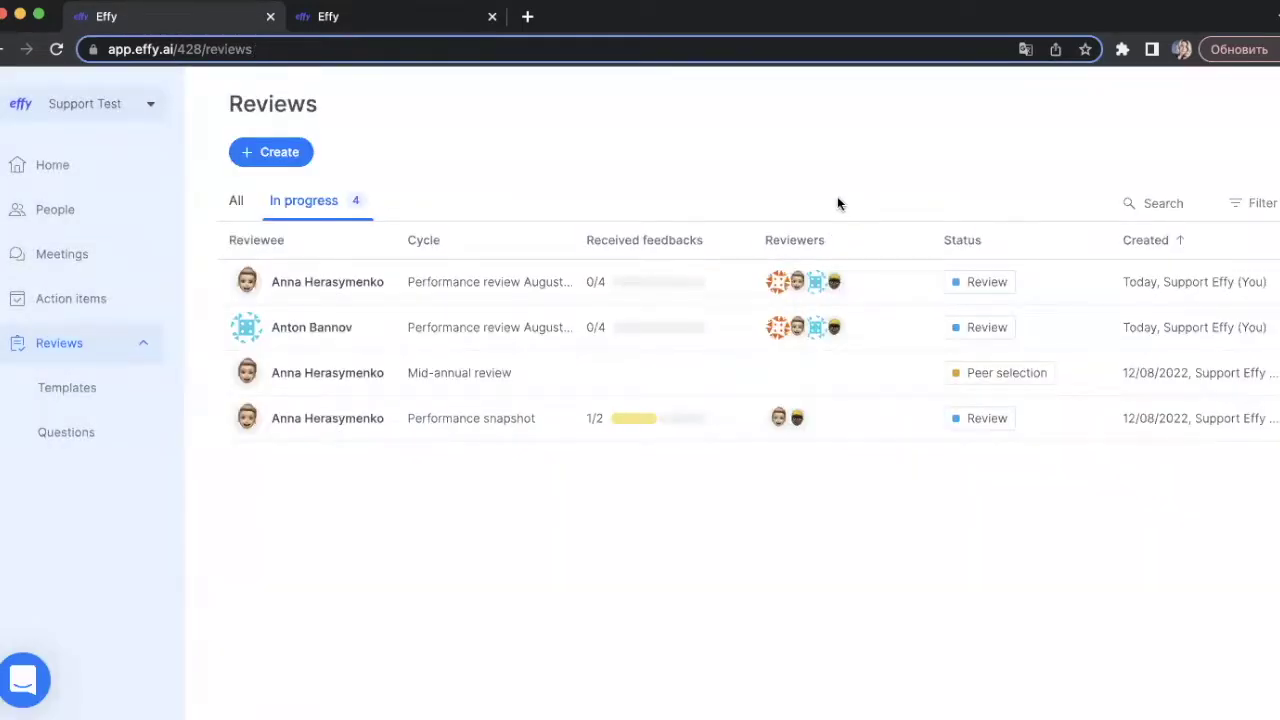
# From Home, open the second Performance review August 2022 manager review to write.
pyautogui.click(88, 176)
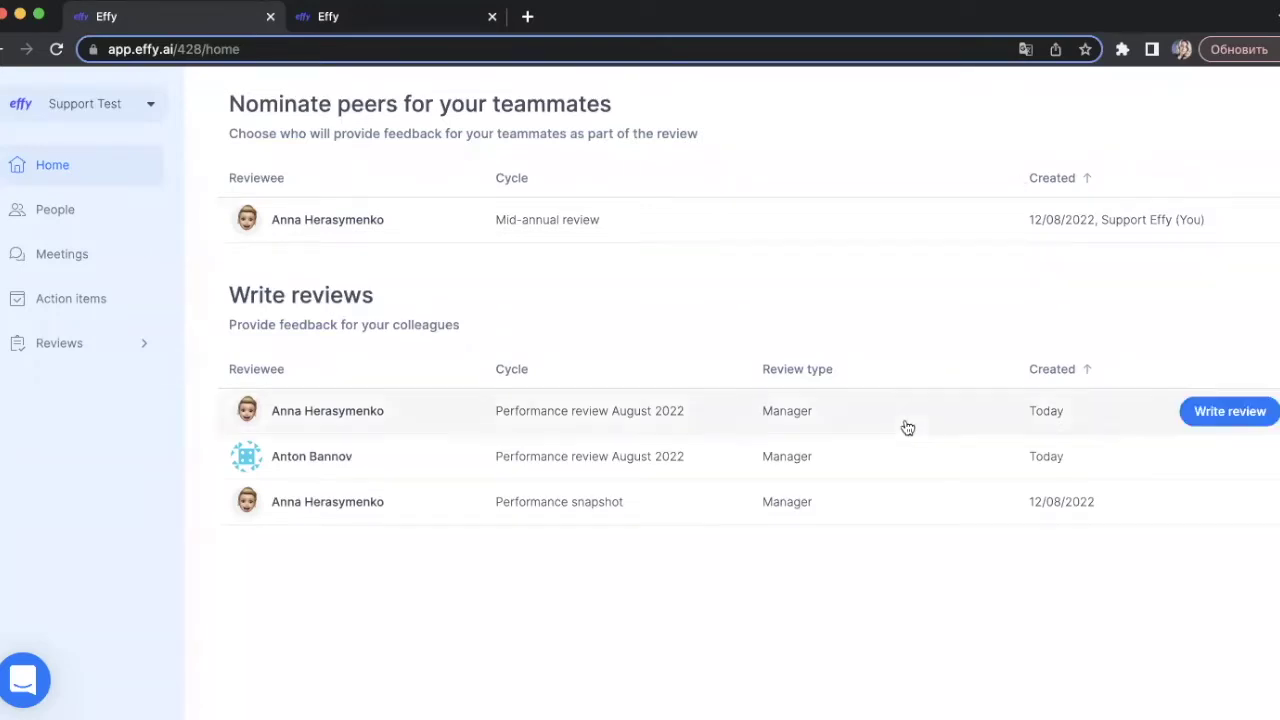
pyautogui.moveTo(893, 472)
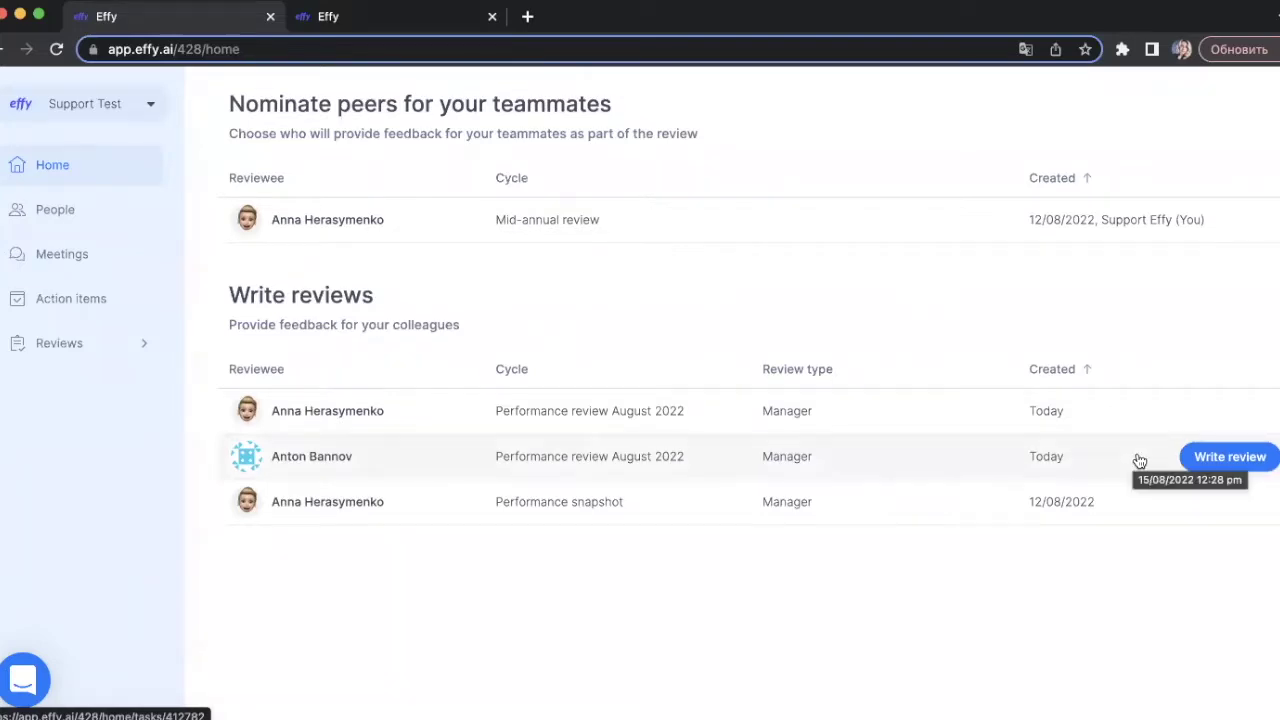
pyautogui.click(1214, 457)
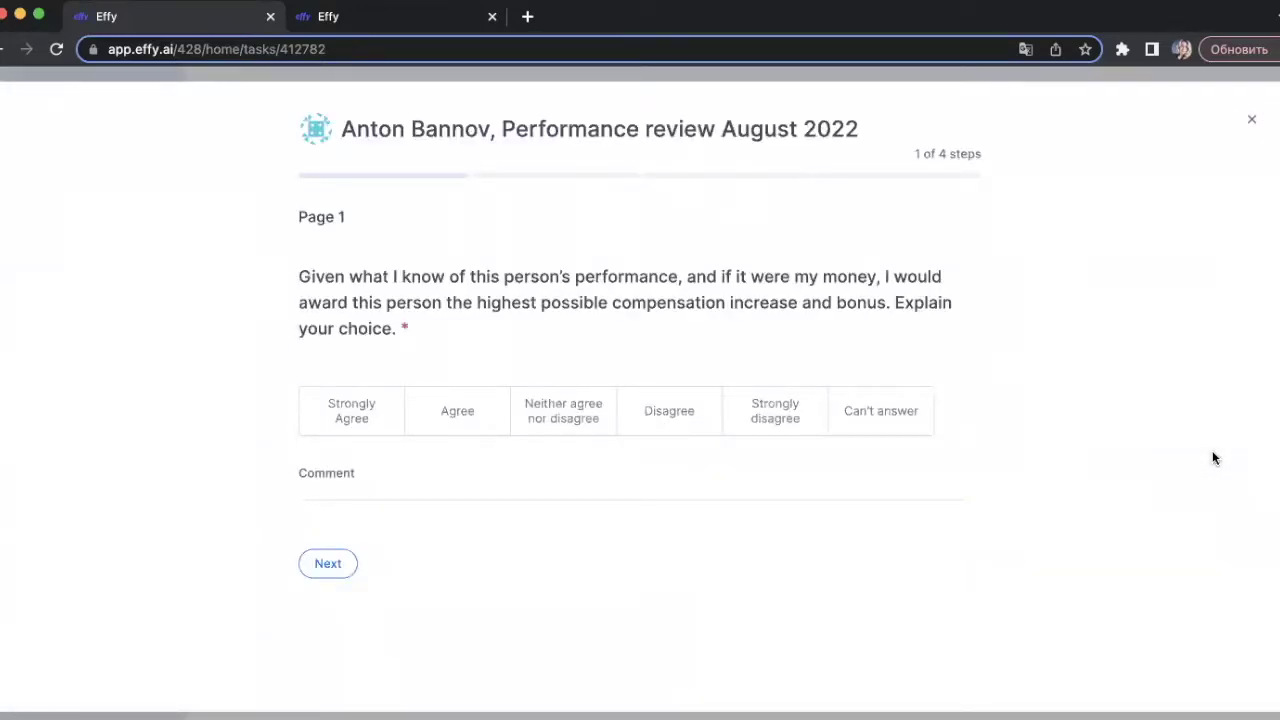
# Close the unanswered review form and start peer selection for the Mid-annual review.
pyautogui.click(1251, 120)
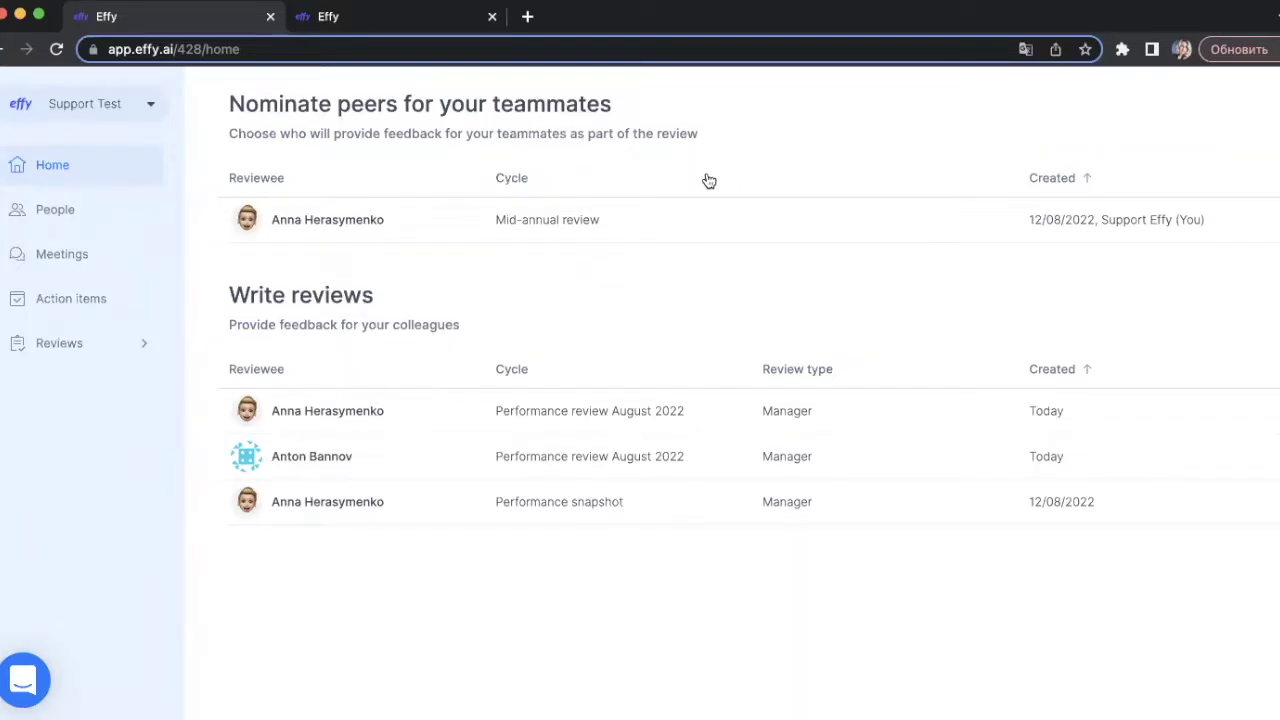
pyautogui.moveTo(1106, 220)
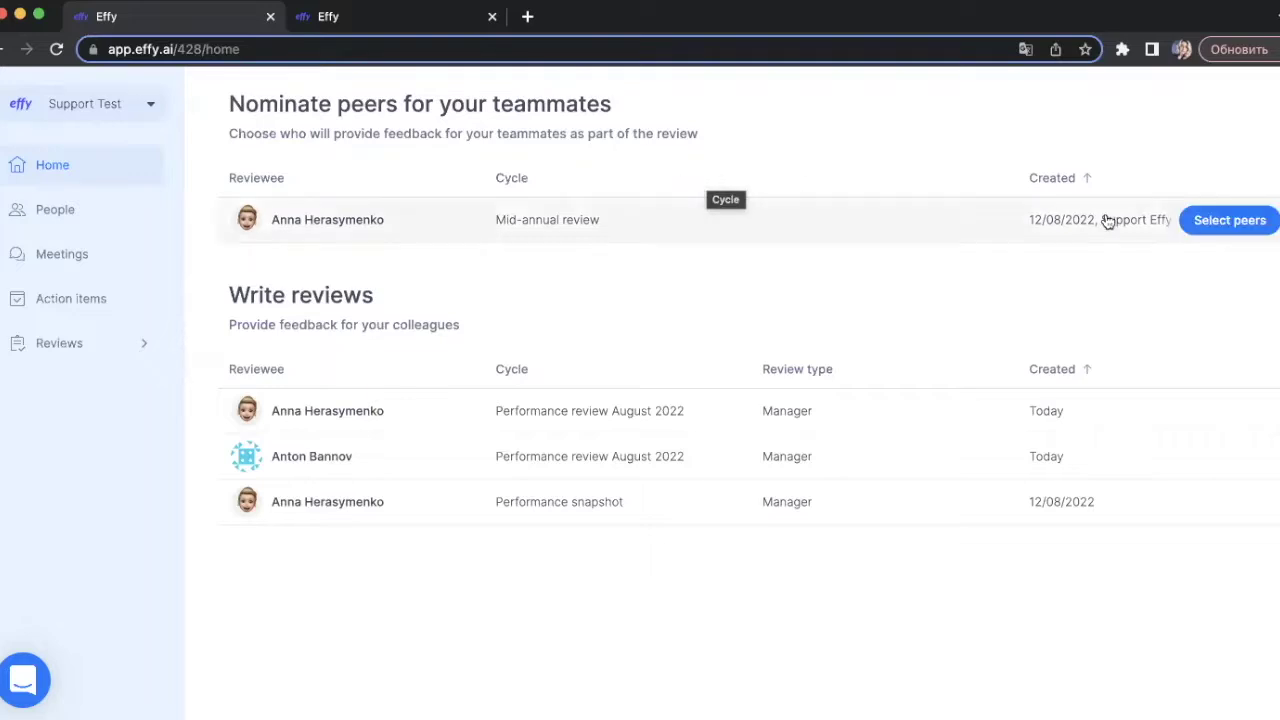
pyautogui.click(1212, 222)
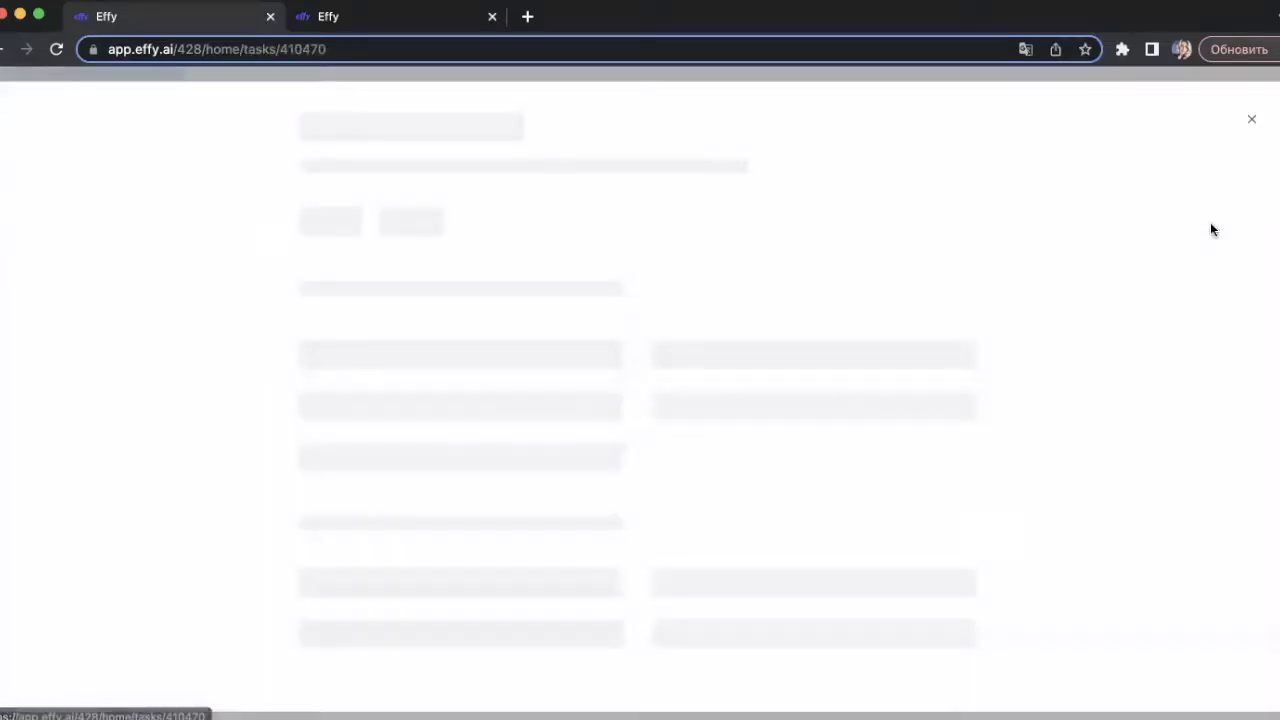
# Nominate one colleague as peer for the Mid-annual review and submit the nomination.
pyautogui.click(791, 186)
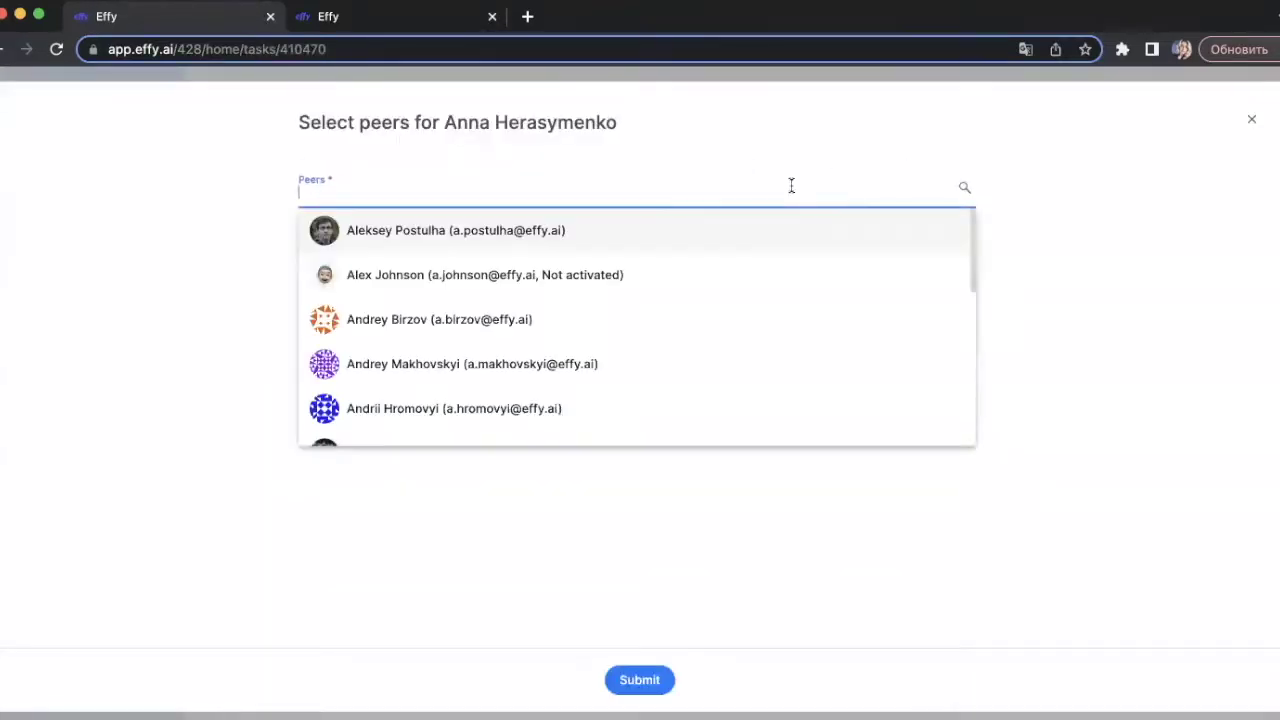
pyautogui.click(519, 324)
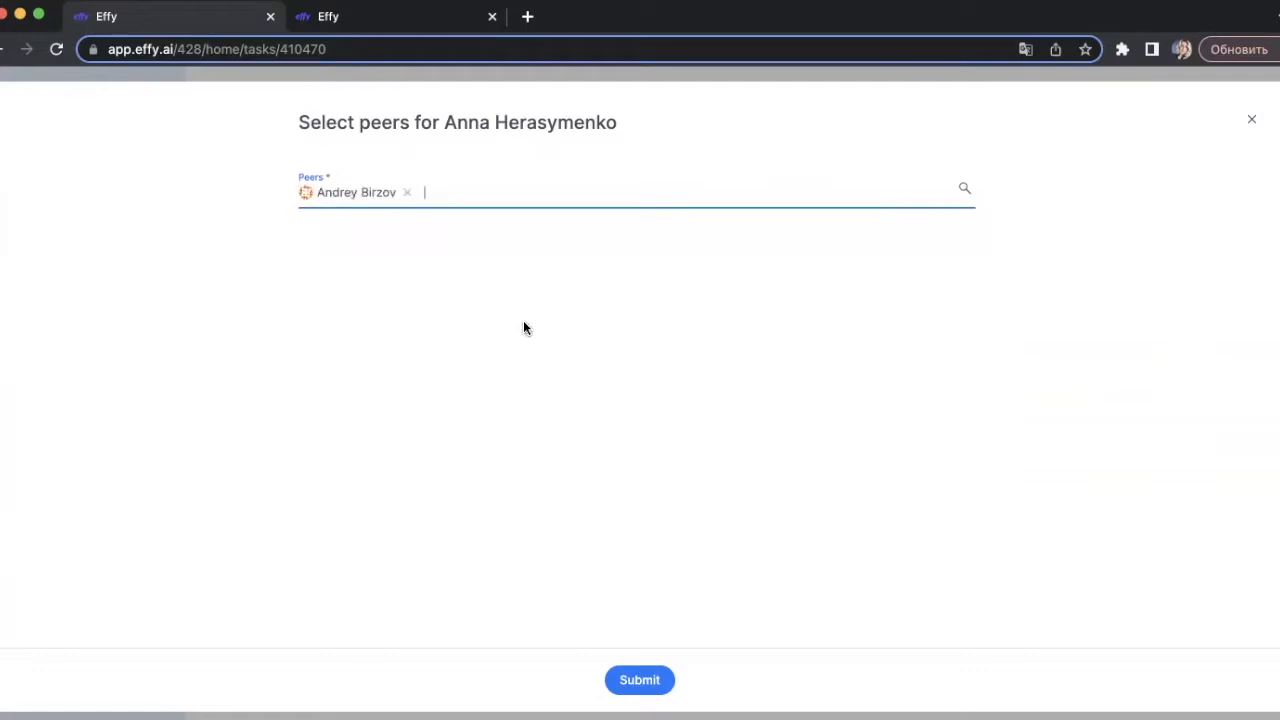
pyautogui.click(640, 682)
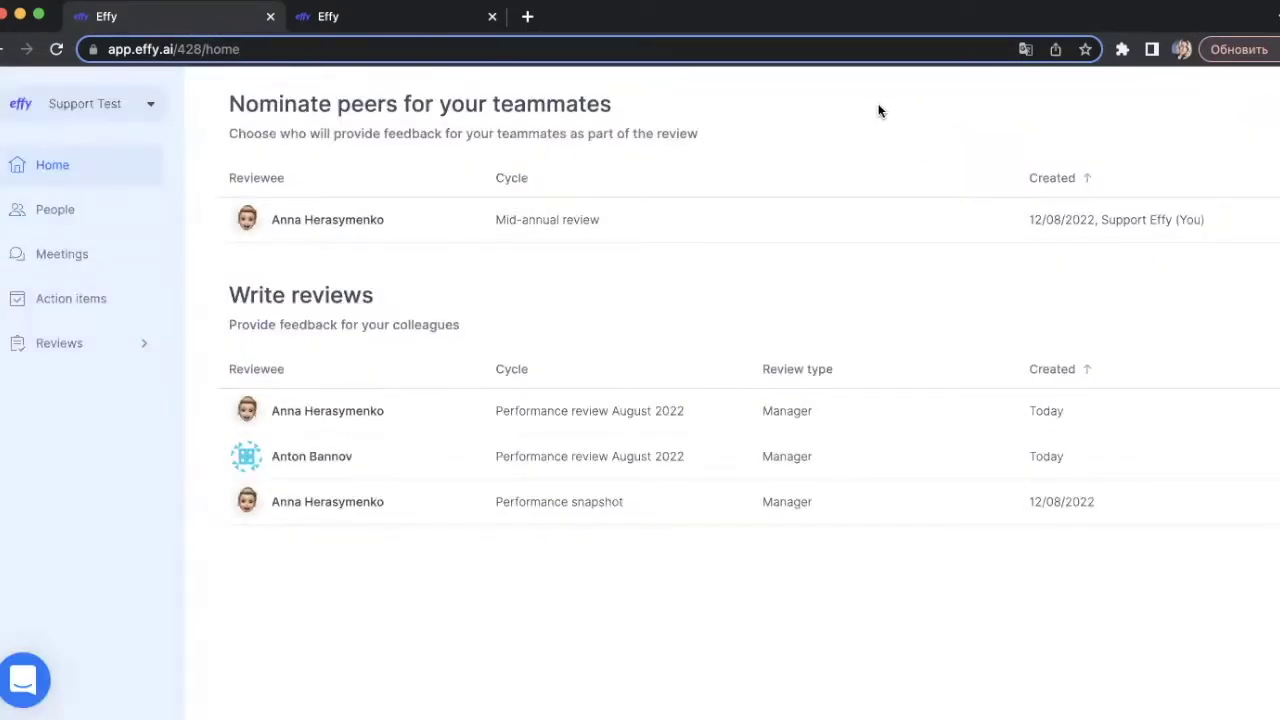
pyautogui.click(59, 343)
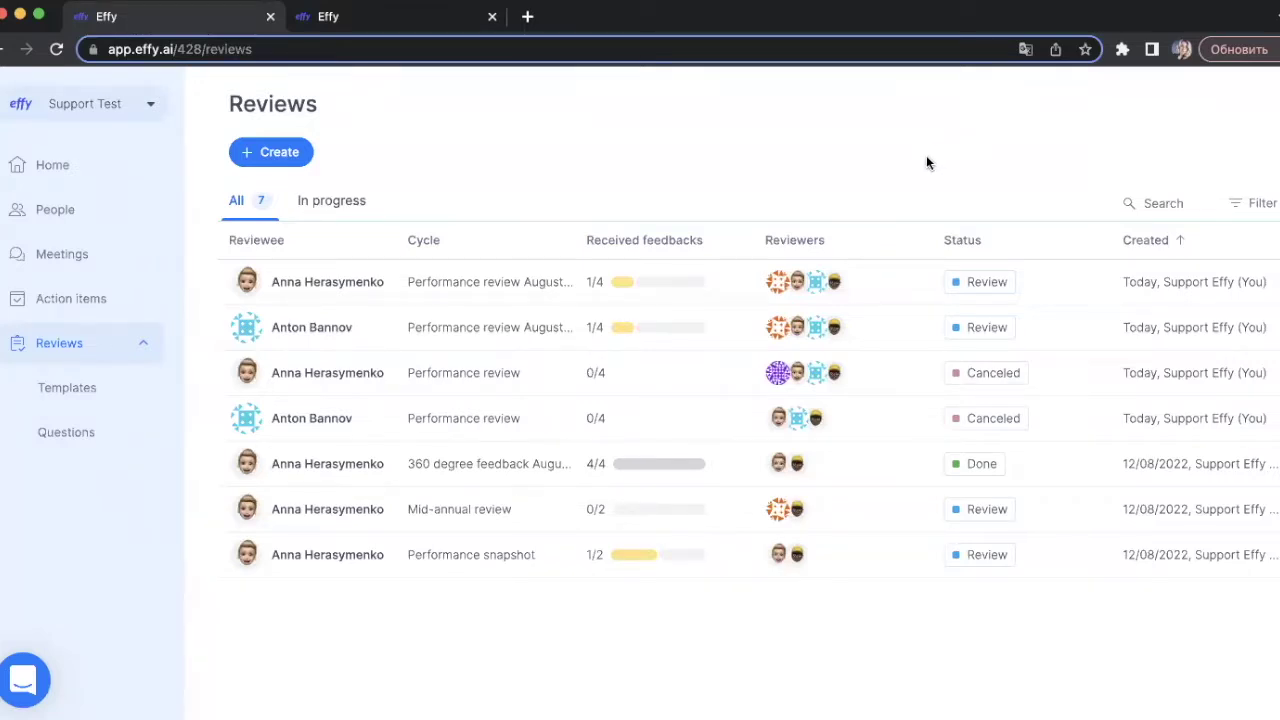
# Open the first Performance review August 2022 card and view its peer answers.
pyautogui.click(545, 287)
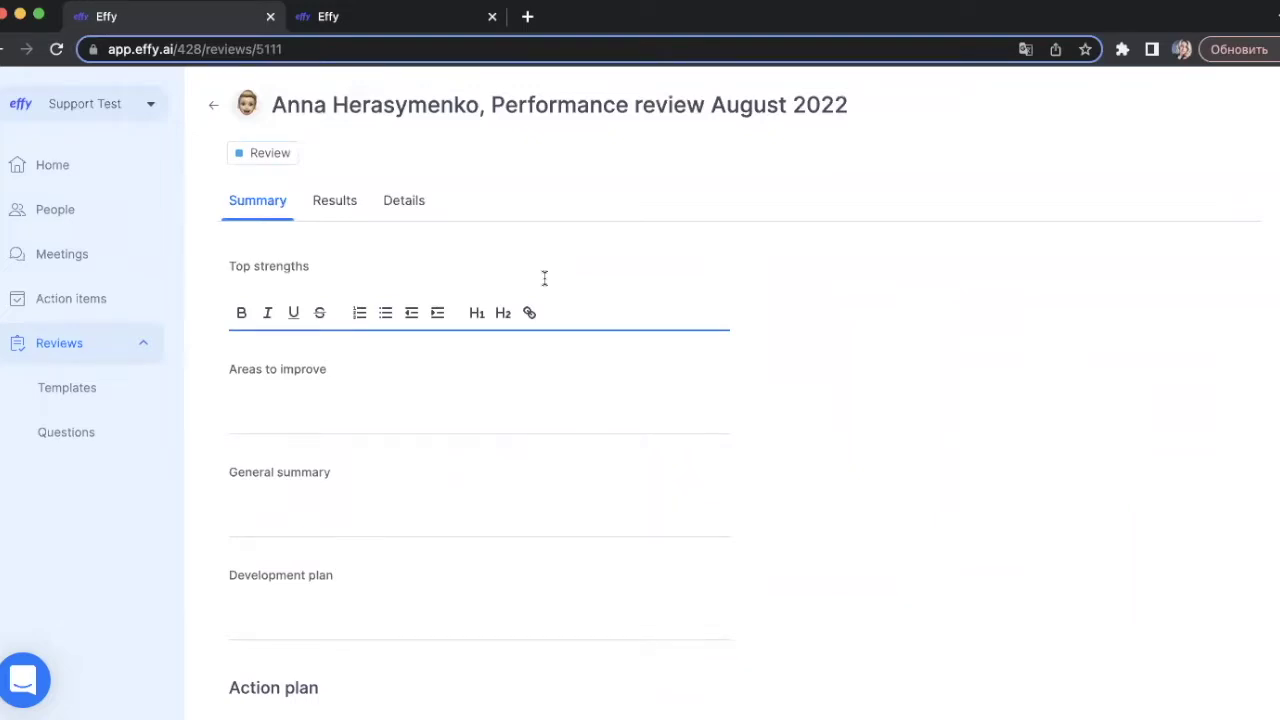
pyautogui.click(350, 210)
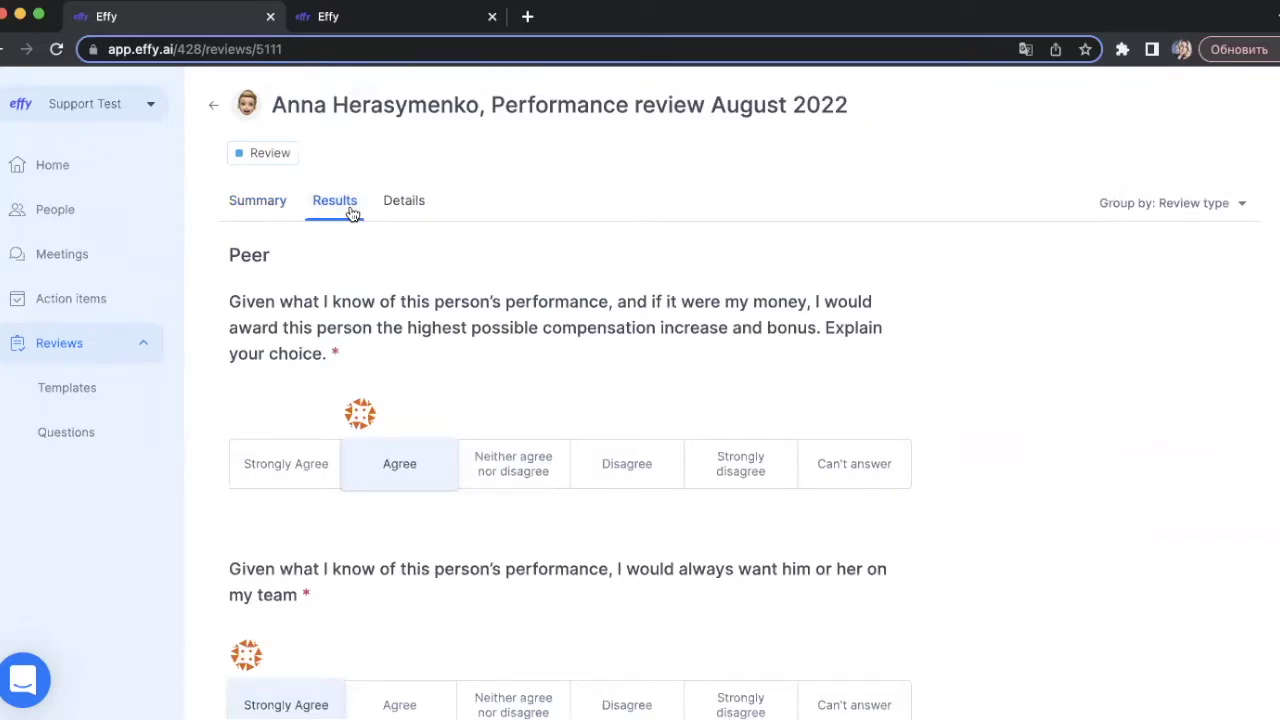
# Show the review's Details: peer review Completed, self, direct-report and manager reviews Pending.
pyautogui.click(377, 211)
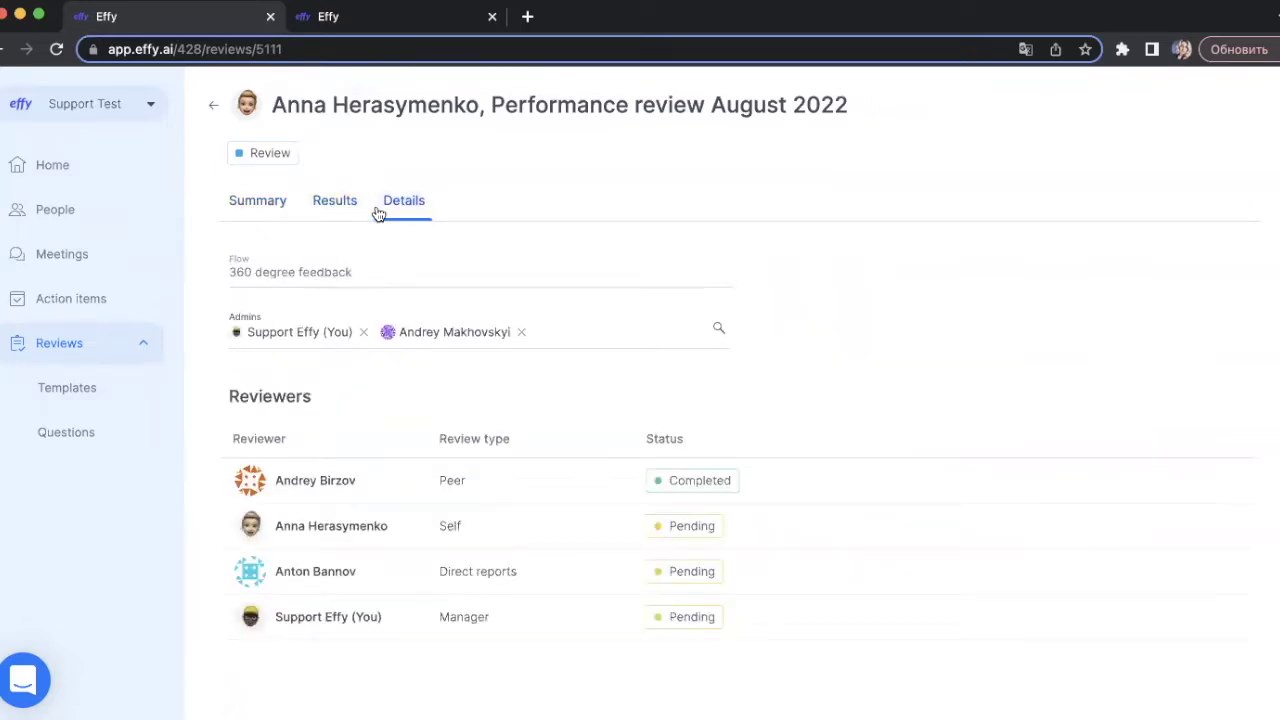